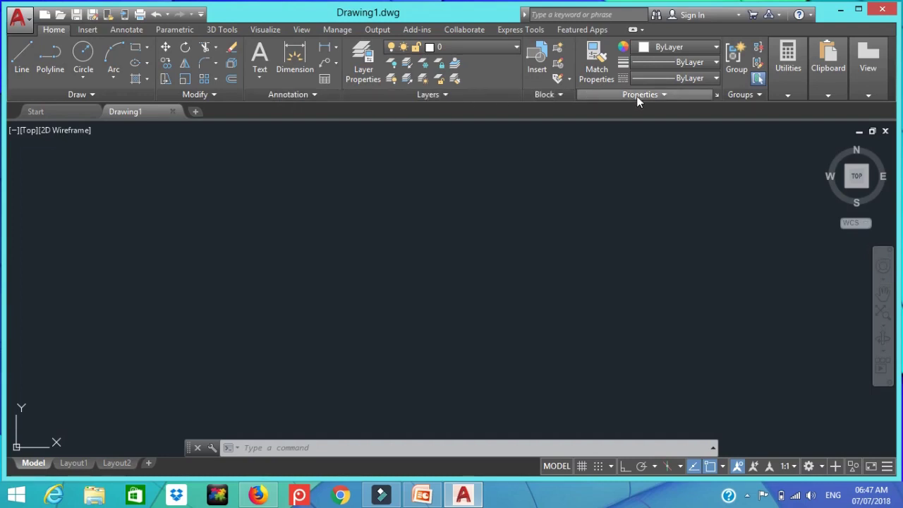
Step: Begin a Line chain with the first zigzag segments across the left of the drawing
click(788, 99)
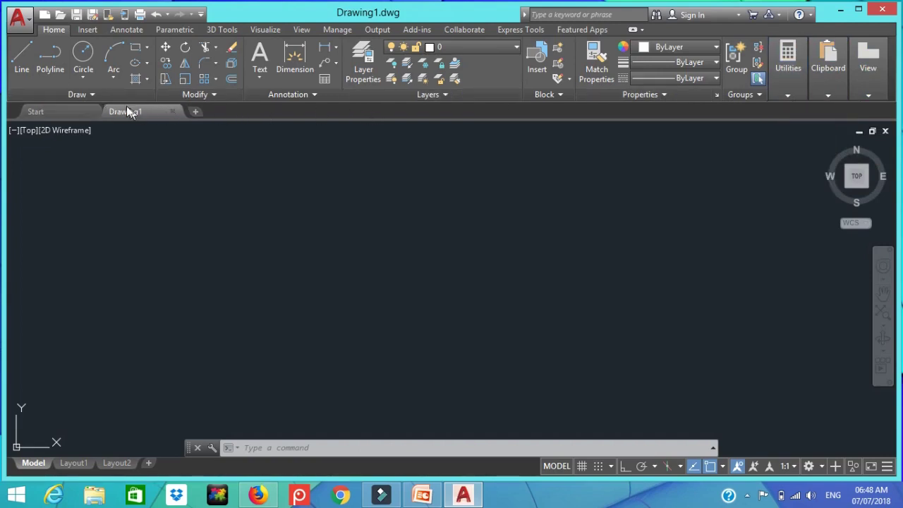
click(83, 93)
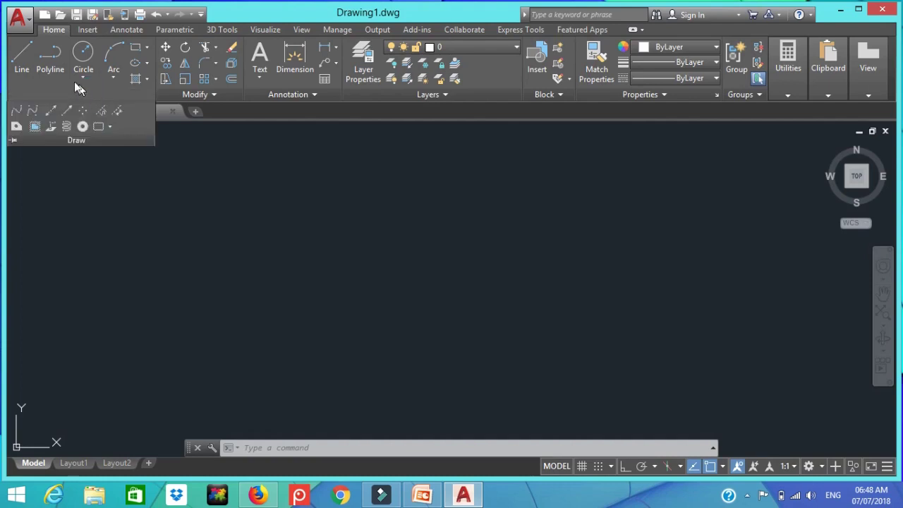
click(22, 59)
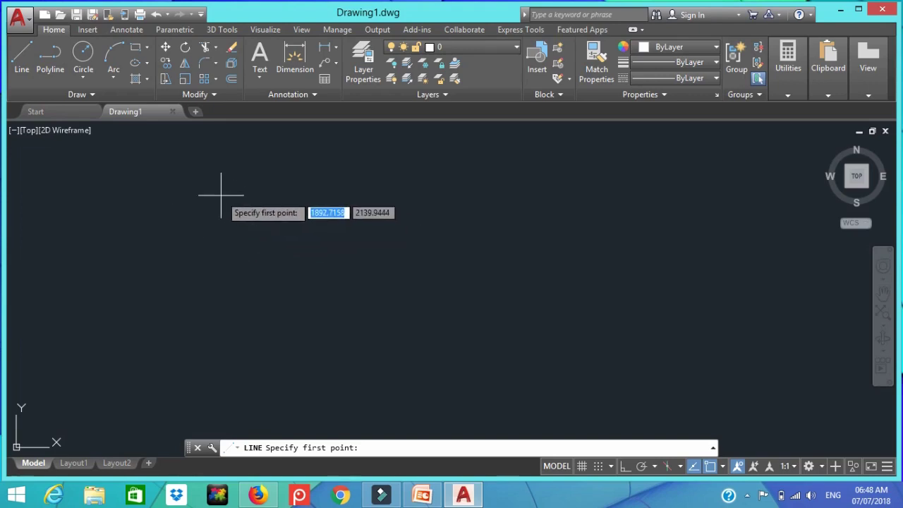
click(196, 224)
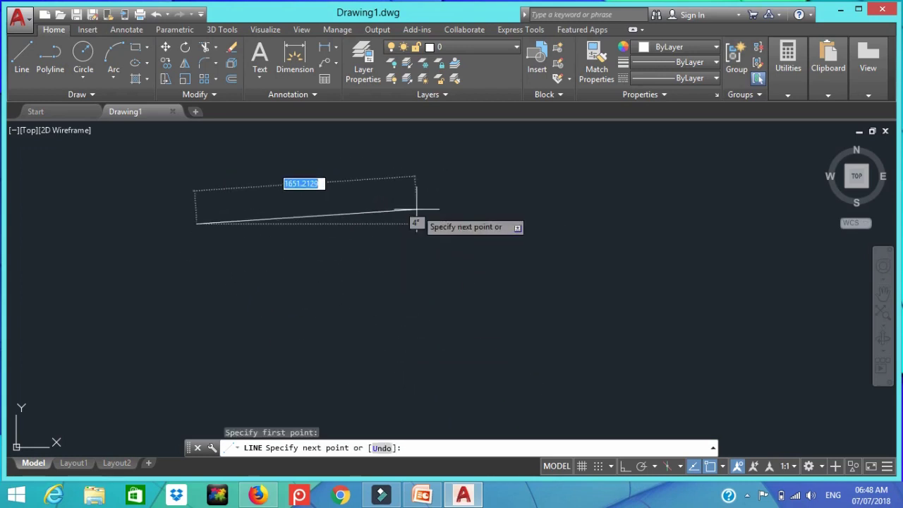
click(447, 153)
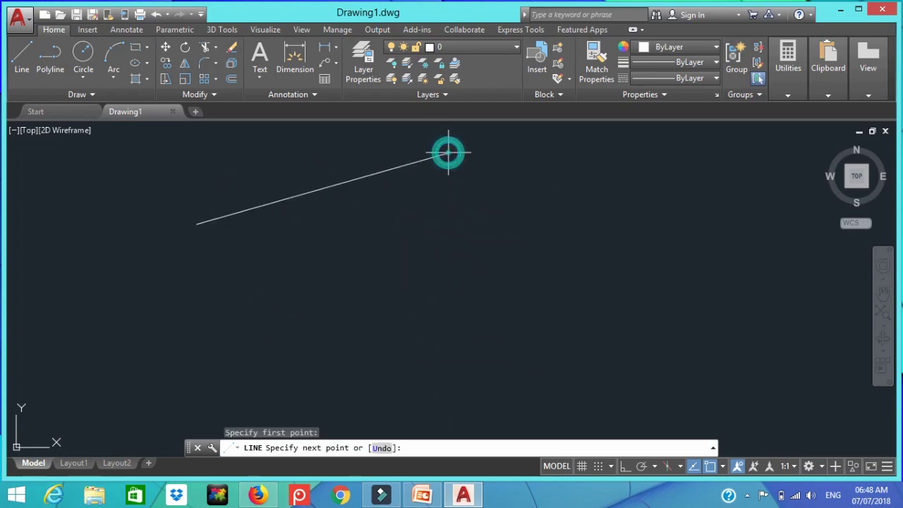
click(451, 274)
click(289, 253)
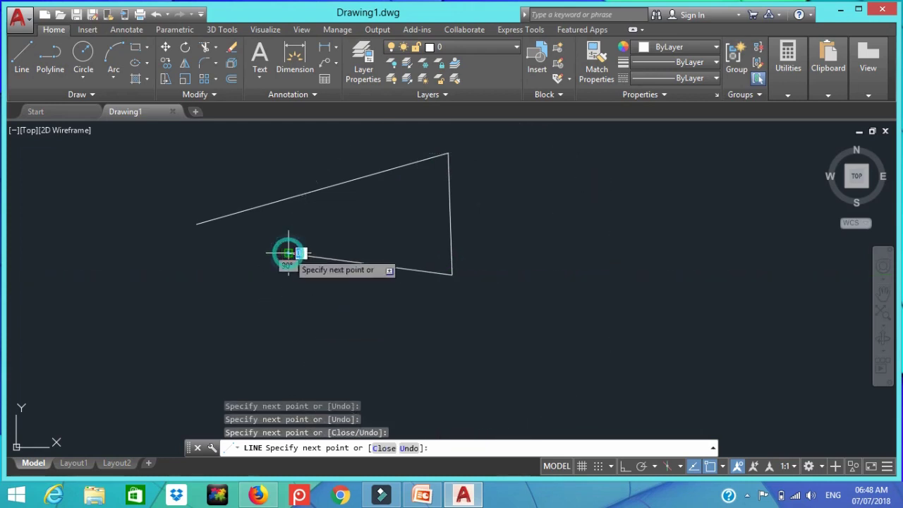
Step: Extend the zigzag rightward to an arrow tip and back up near the top
click(304, 334)
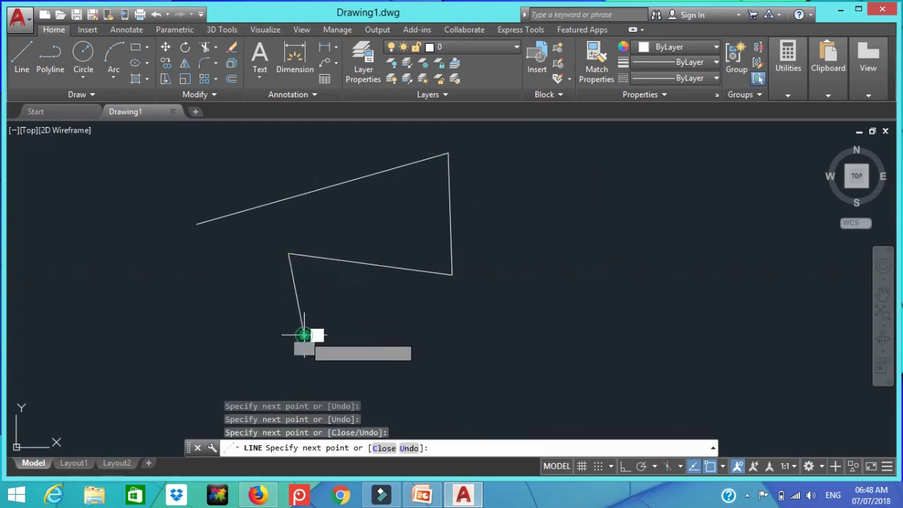
click(625, 273)
click(594, 347)
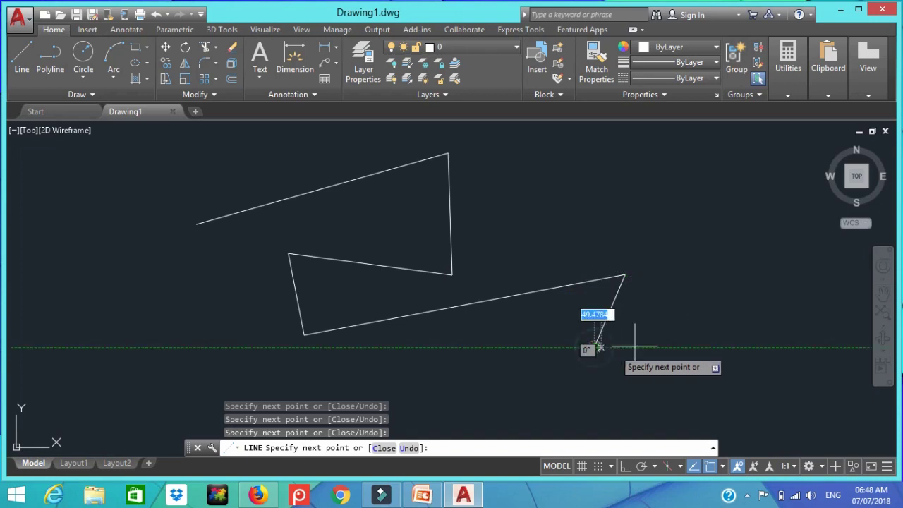
click(717, 271)
click(658, 176)
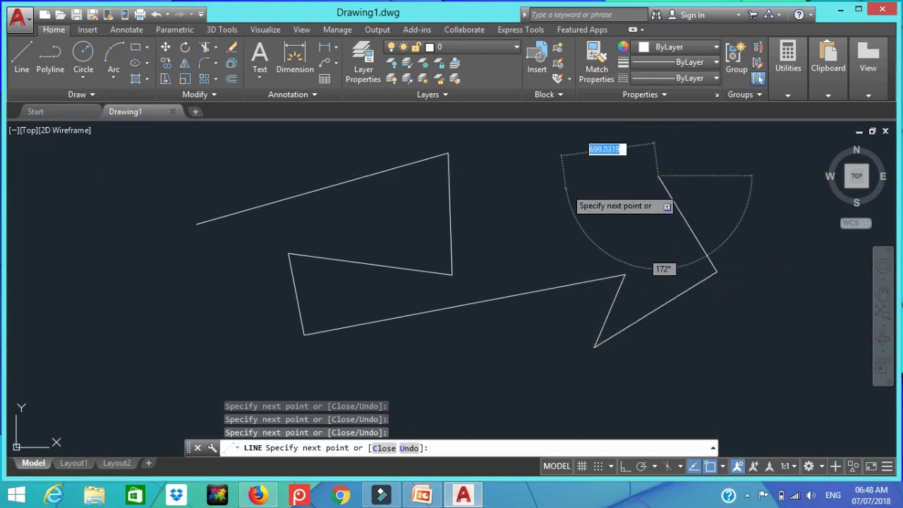
click(566, 188)
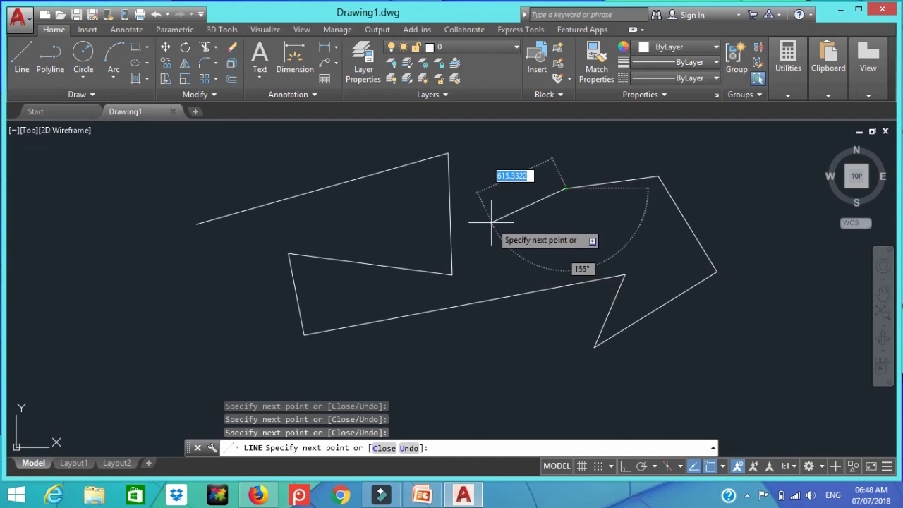
Step: Turn on Ortho mode to restrict new segments to horizontal and vertical
scroll(542, 347, up, 2)
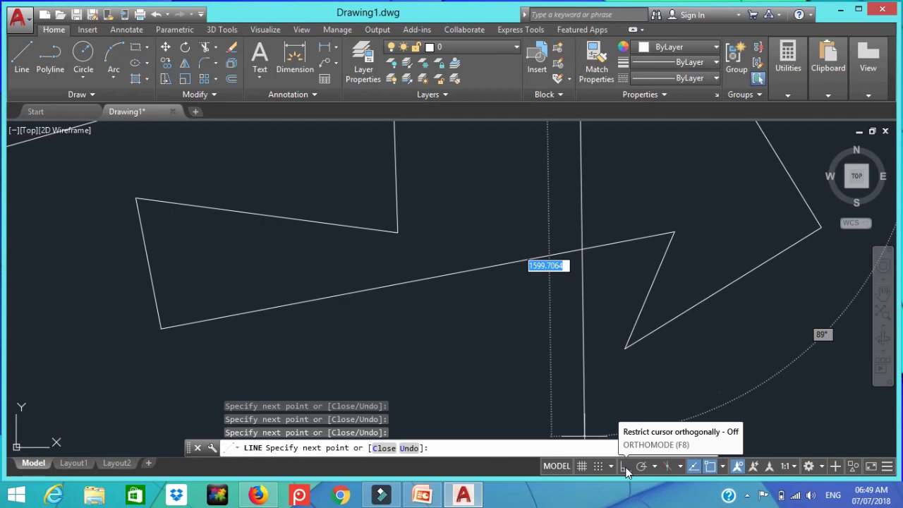
click(625, 468)
scroll(597, 373, down, 3)
scroll(557, 339, down, 2)
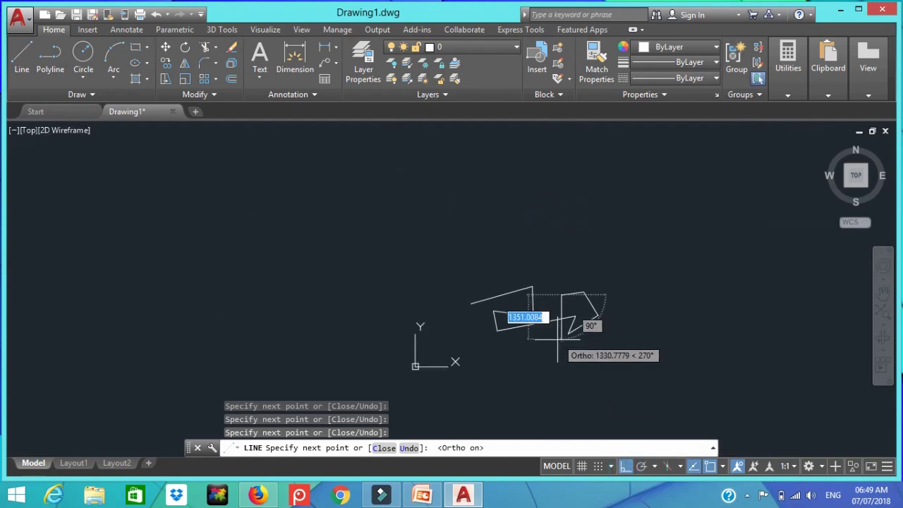
scroll(557, 338, up, 5)
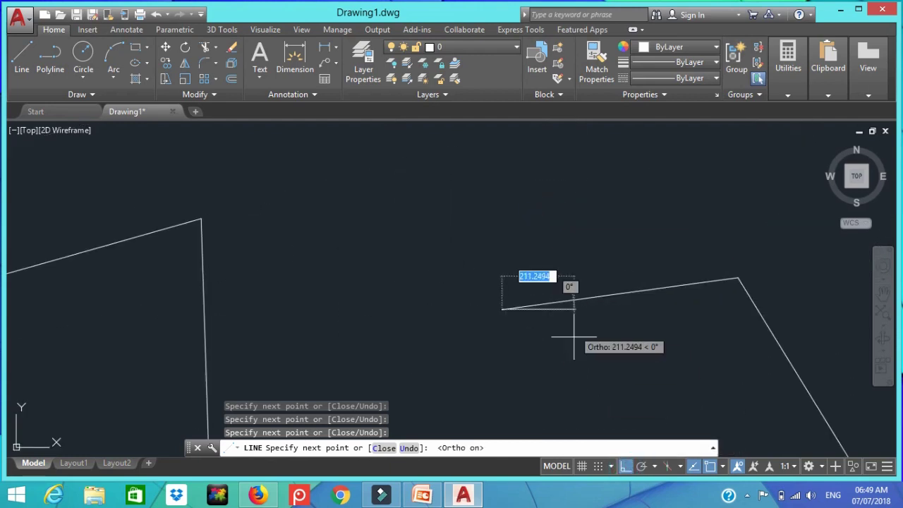
Step: Continue the line with square-cornered segments forming the stepped notch outline
click(500, 209)
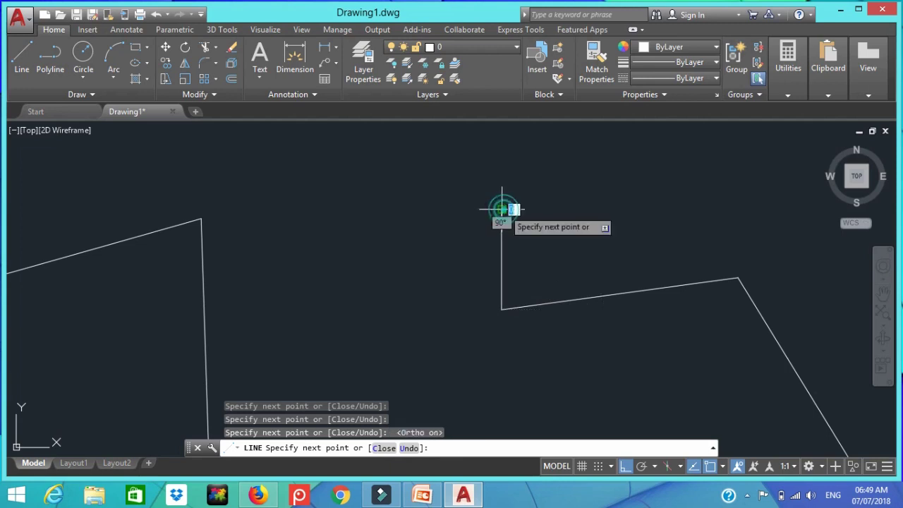
click(364, 239)
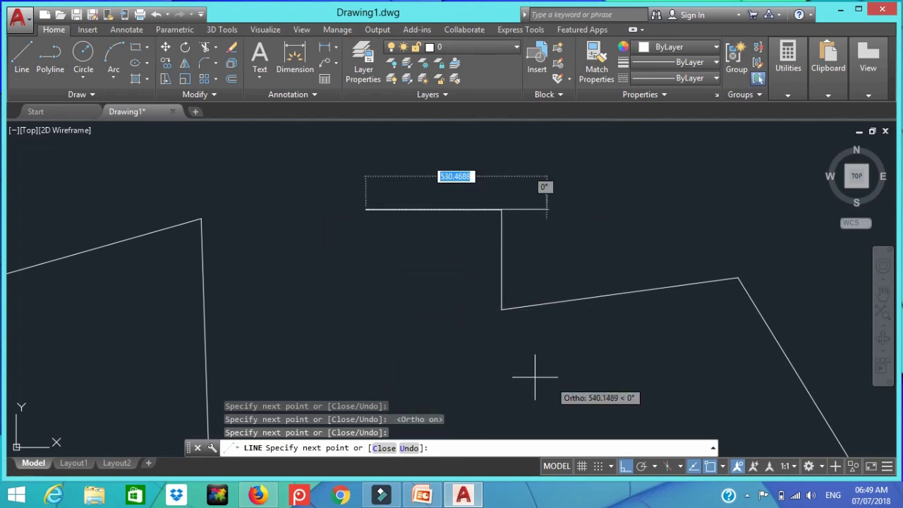
click(365, 340)
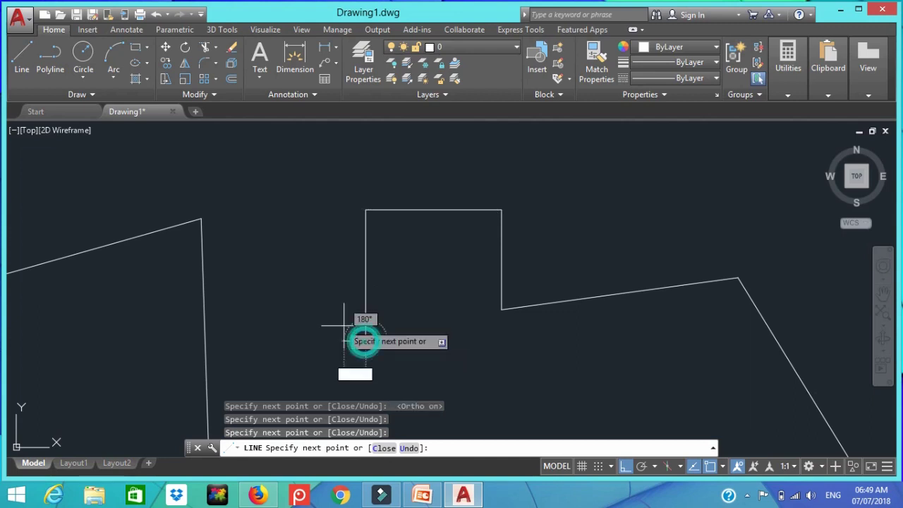
click(240, 338)
click(247, 185)
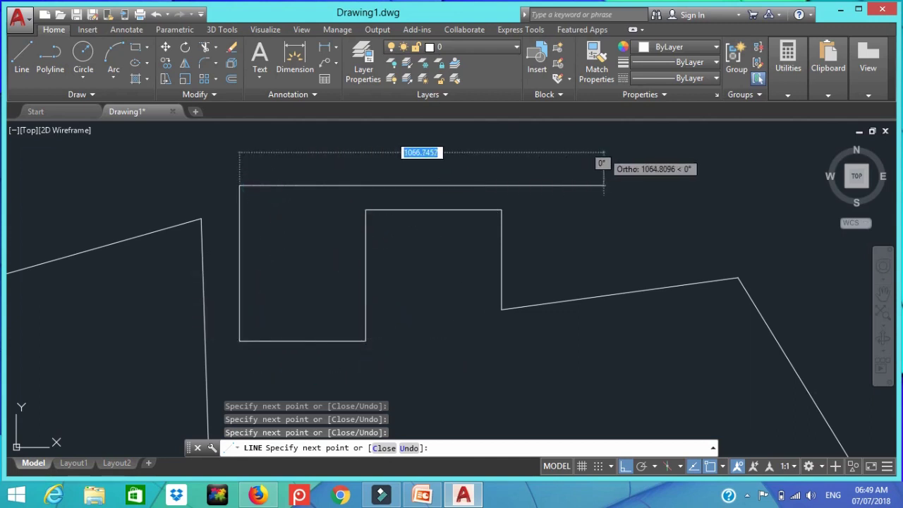
click(604, 185)
click(603, 337)
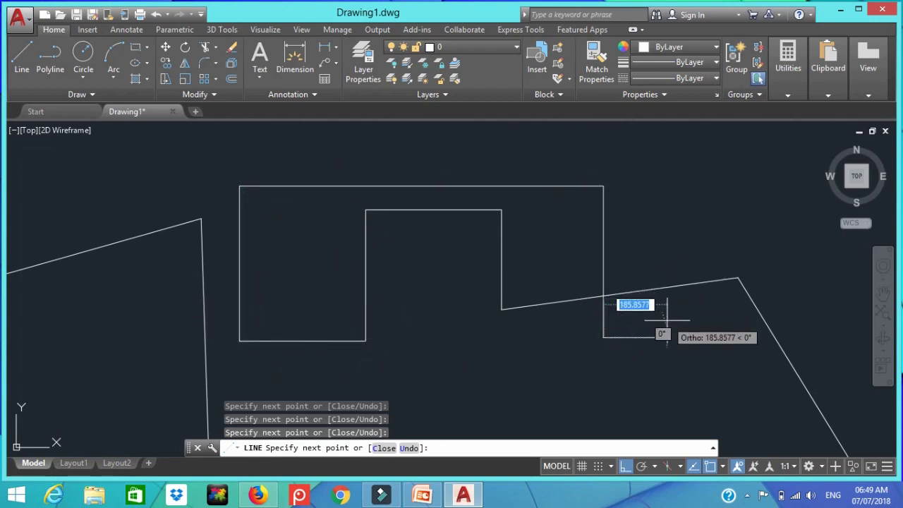
Step: End the line and start TRIM using all lines as cutting edges
key(Escape)
scroll(642, 273, down, 8)
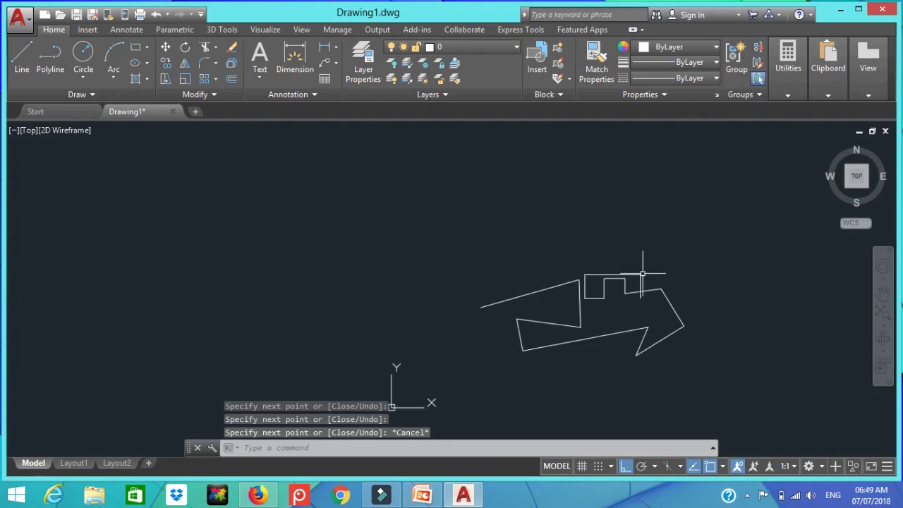
scroll(631, 374, up, 3)
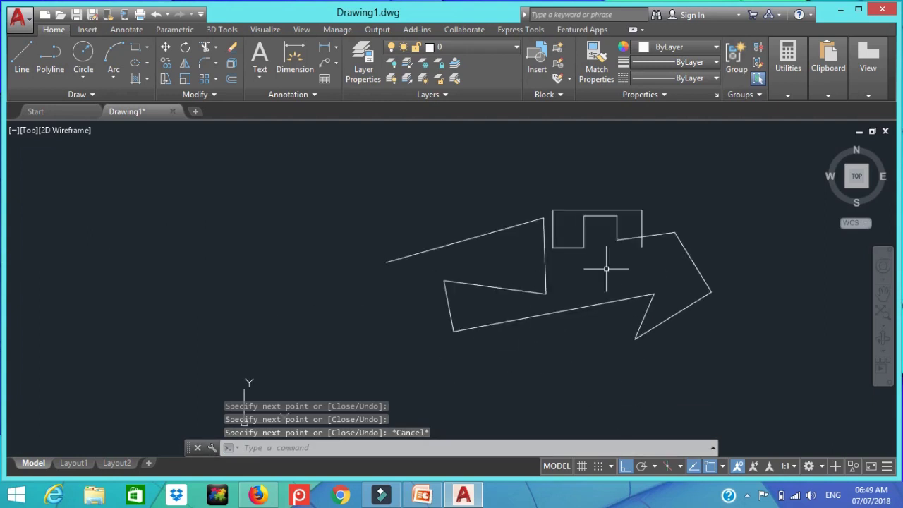
scroll(607, 268, up, 5)
scroll(720, 146, up, 5)
scroll(546, 274, down, 5)
scroll(546, 273, down, 3)
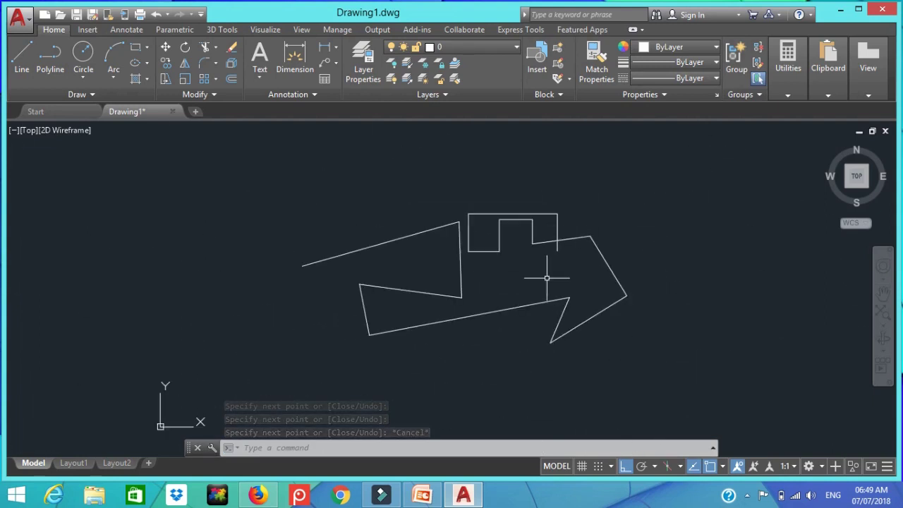
scroll(547, 274, up, 3)
text(tr)
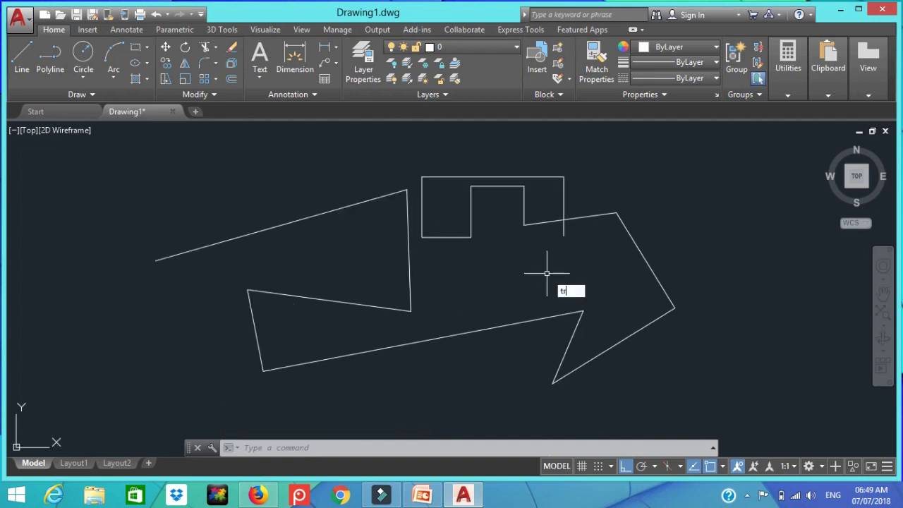
key(Return)
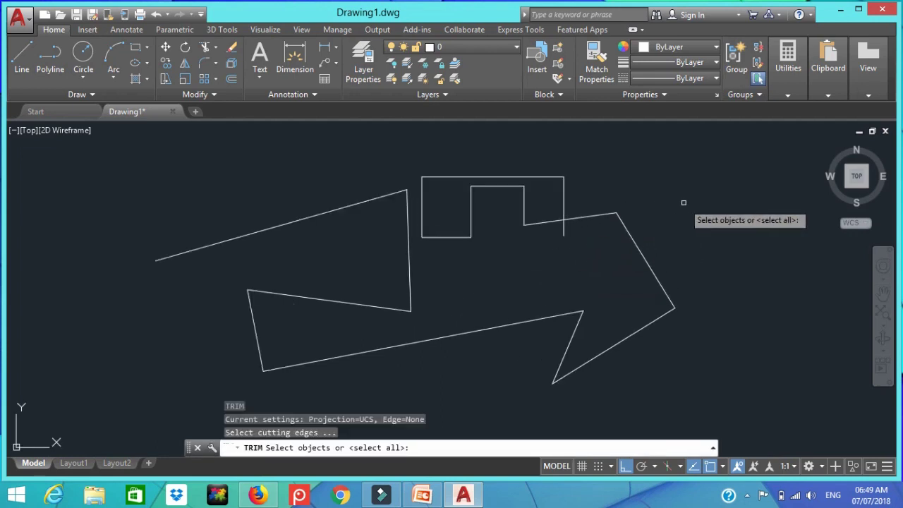
click(724, 161)
click(382, 381)
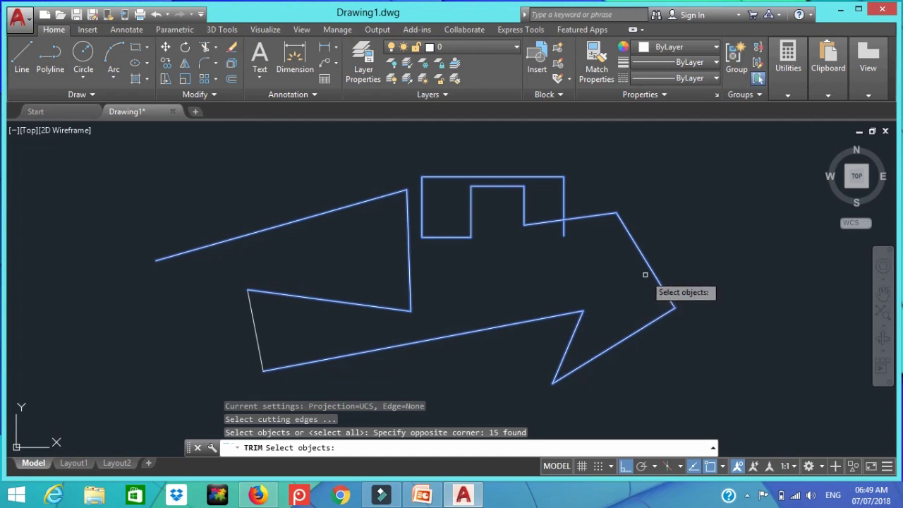
key(Return)
Step: Trim the slanted segment and vertical stubs where the lines cross on the right
click(578, 217)
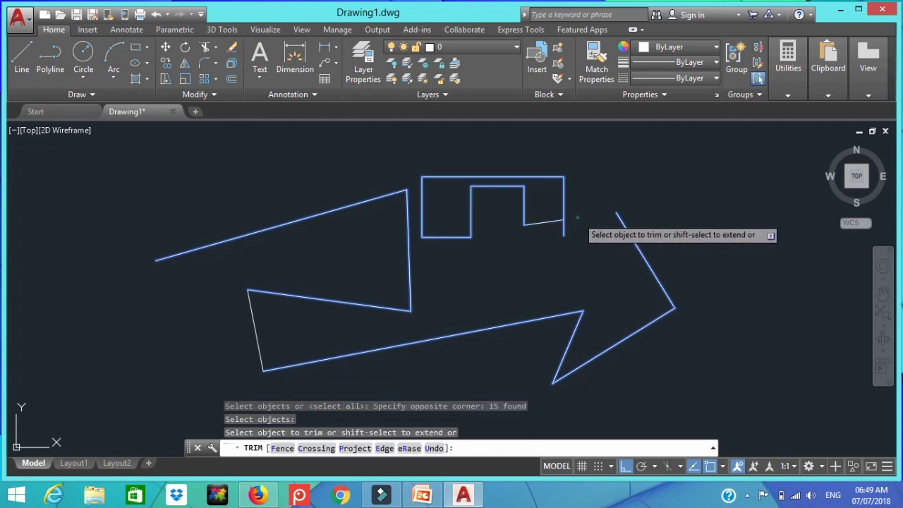
click(564, 231)
click(697, 228)
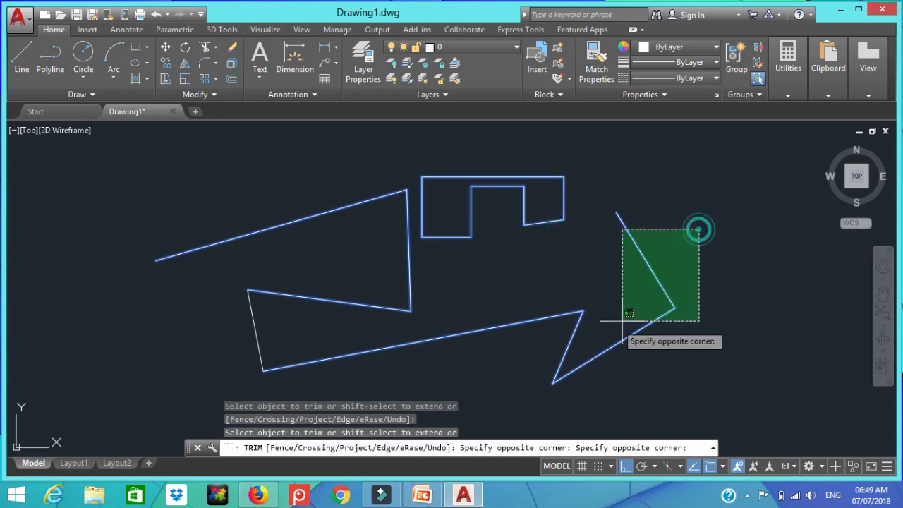
click(555, 362)
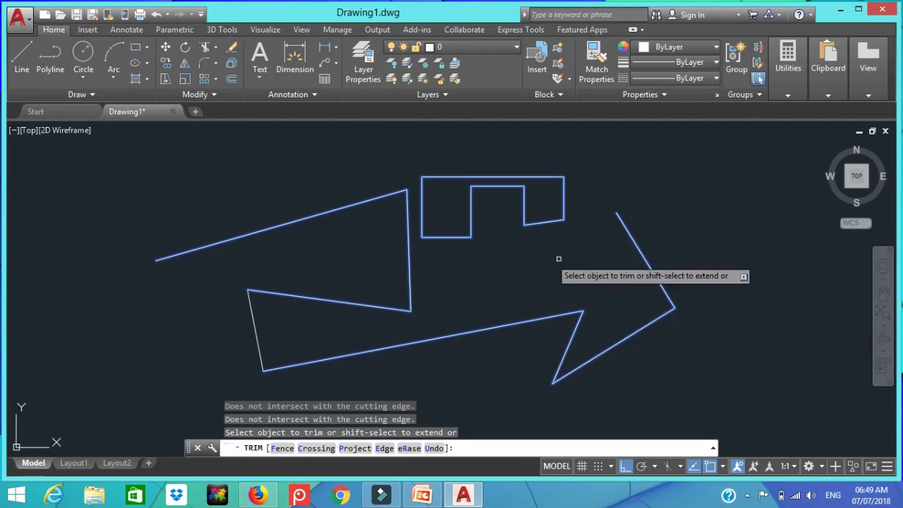
key(Escape)
Step: Erase the leftover zigzag lines in three crossing selections
drag(701, 263, 585, 322)
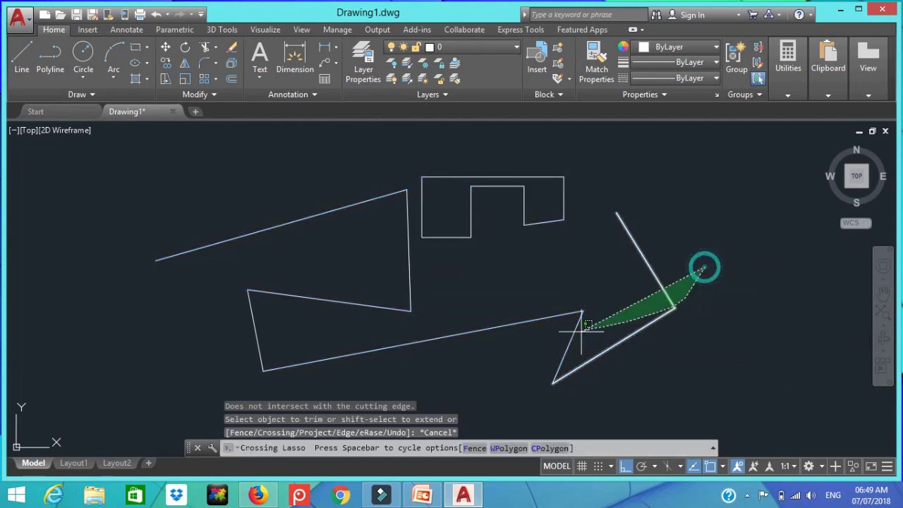
key(Delete)
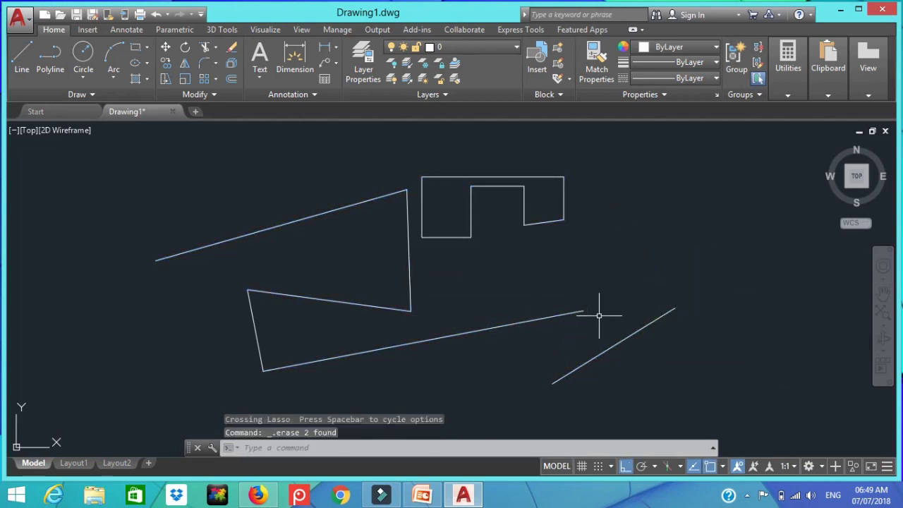
mouse_move(743, 323)
mouse_down()
mouse_move(382, 386)
mouse_move(302, 282)
mouse_up()
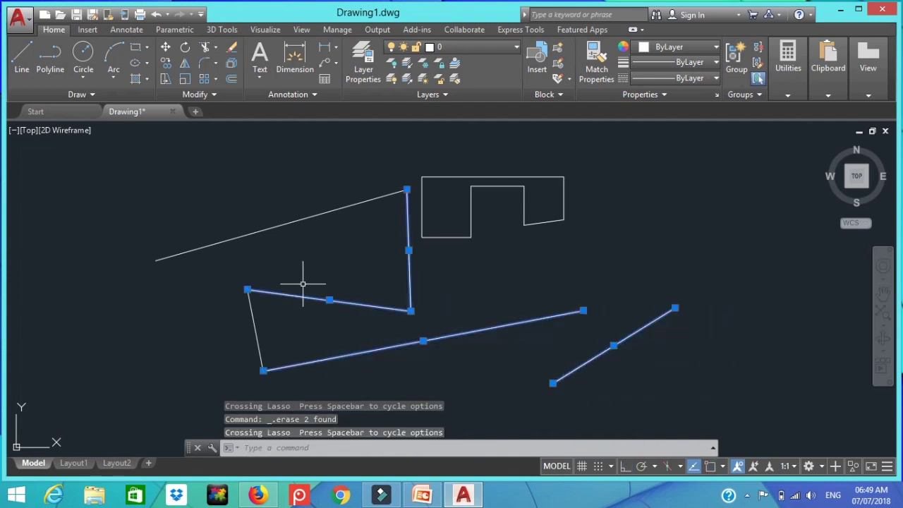
key(Delete)
drag(303, 187, 240, 346)
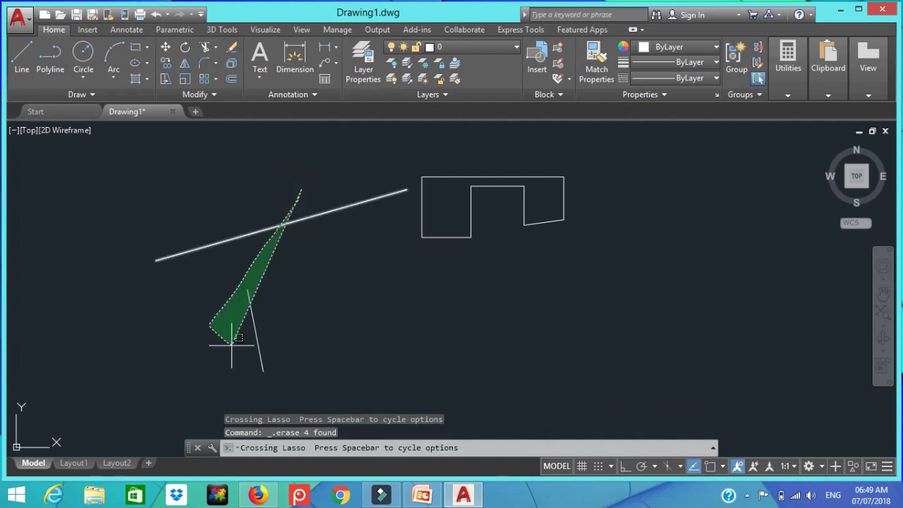
key(Delete)
scroll(502, 180, up, 5)
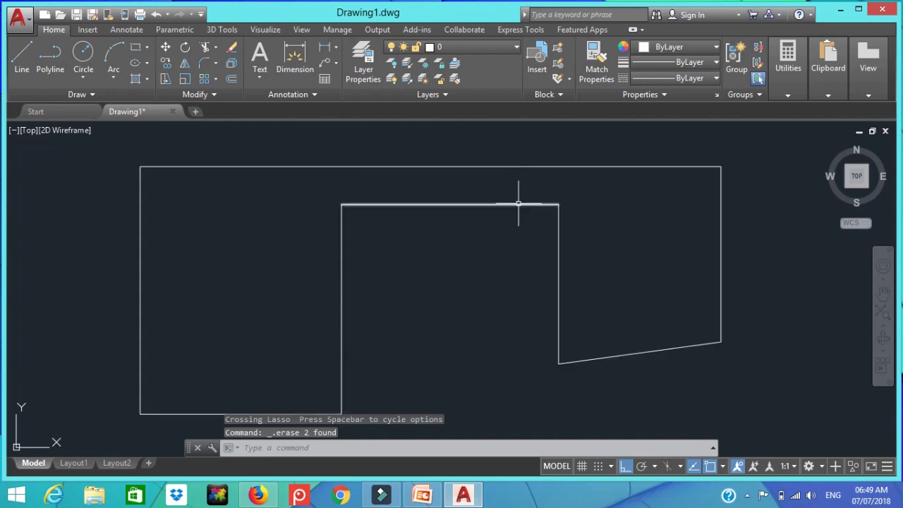
scroll(520, 195, down, 2)
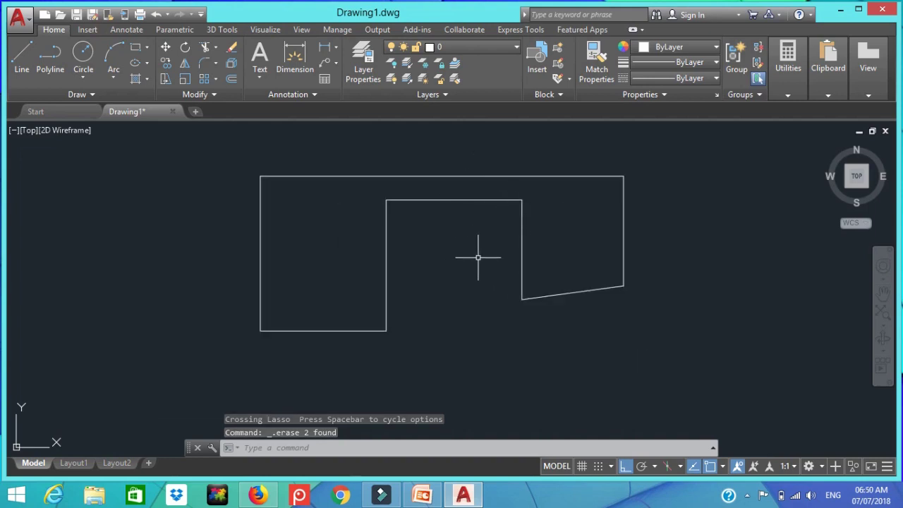
Step: Convert the eight outline lines into one closed region with REGION
text(reg)
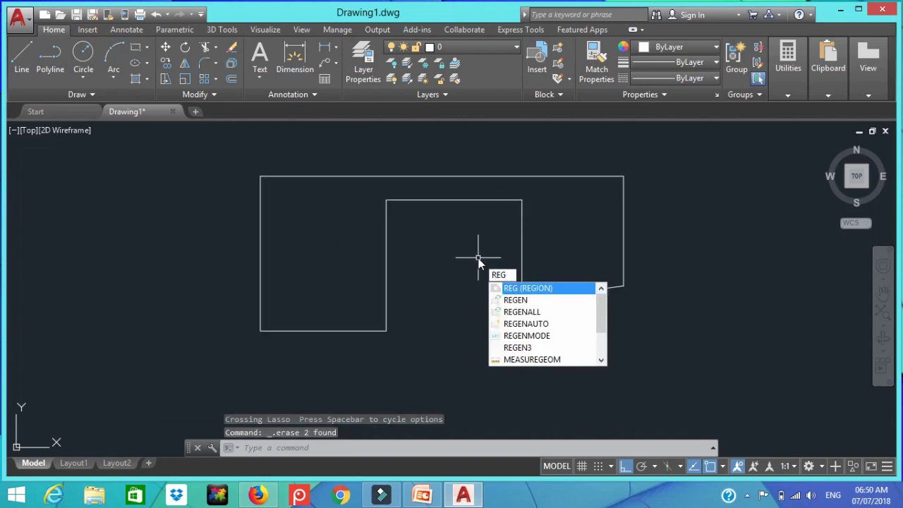
key(Return)
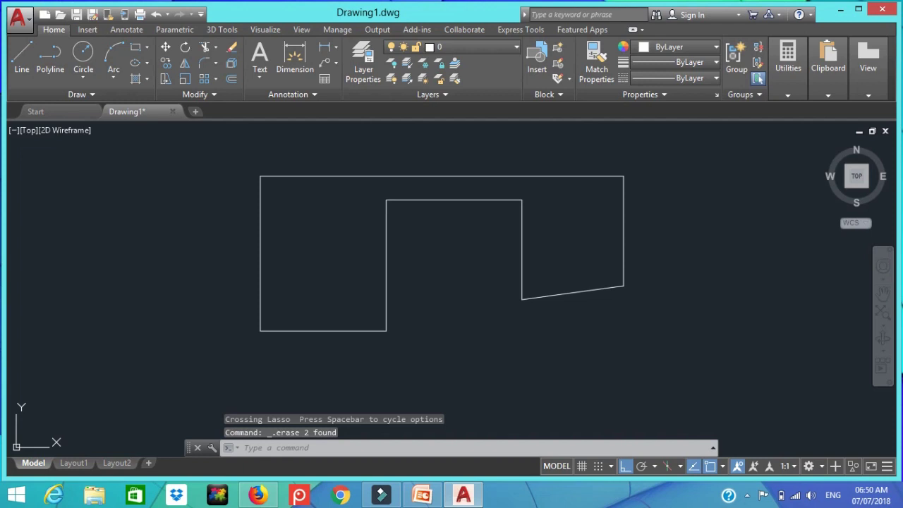
text(region)
key(Return)
click(687, 153)
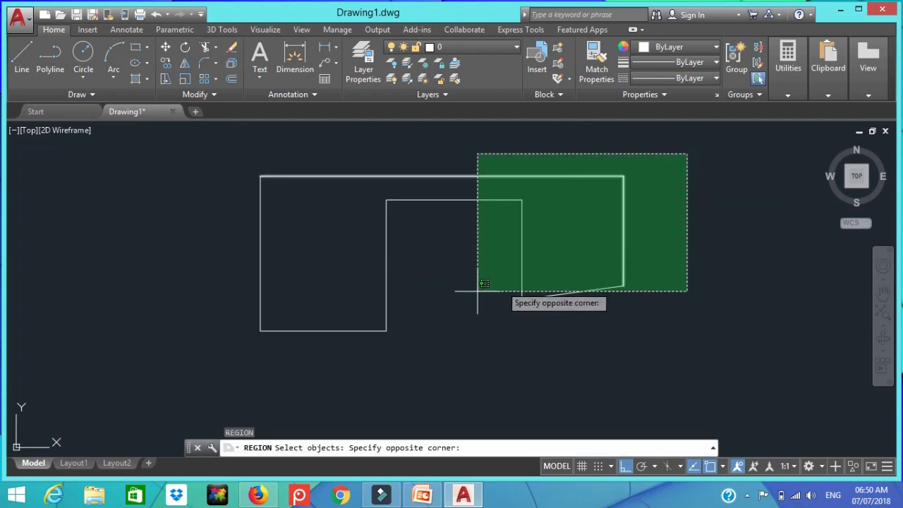
click(211, 365)
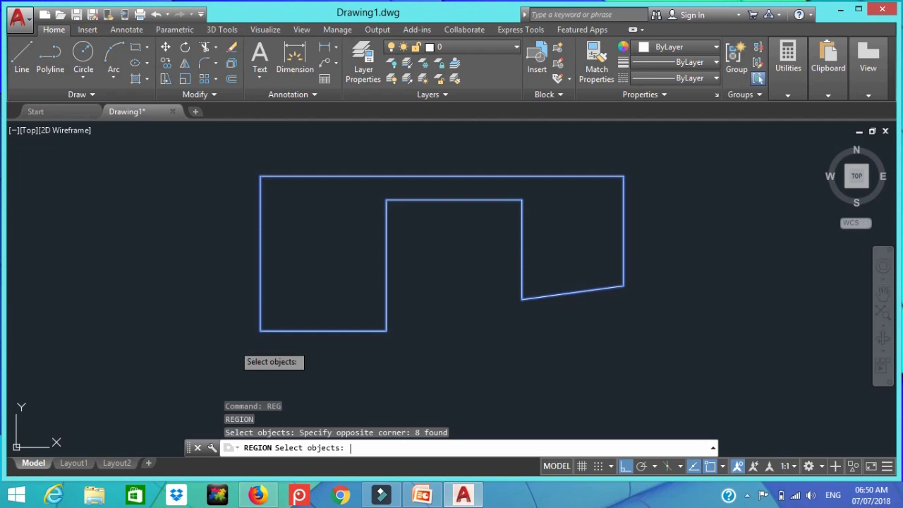
key(Return)
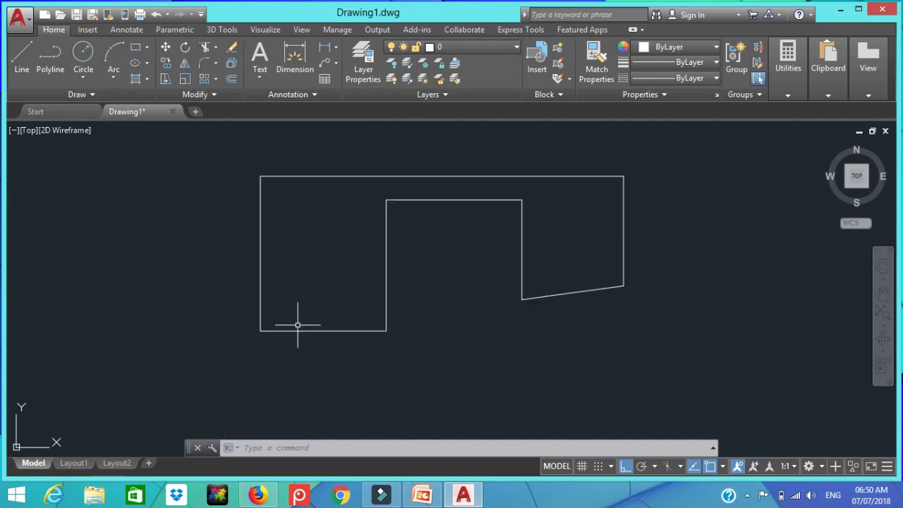
Step: Cancel an accidentally started EXTEND command
text(E)
text(X)
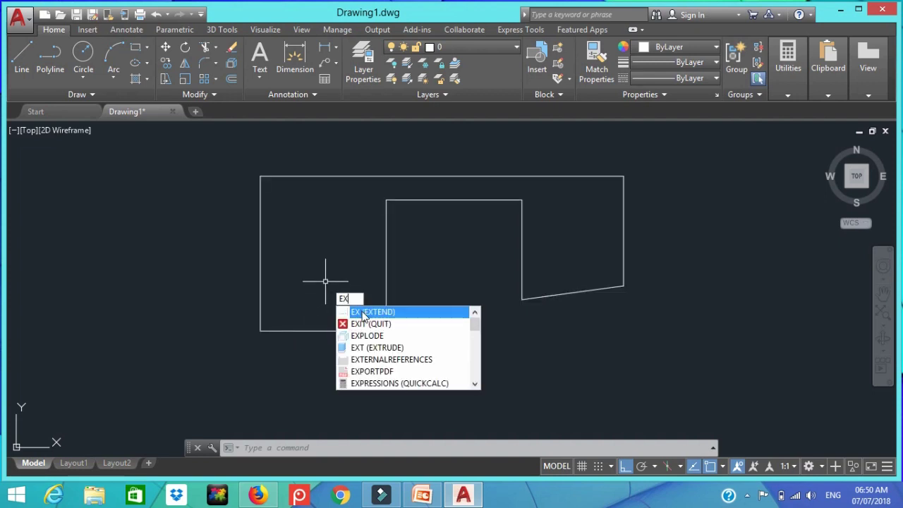
click(364, 313)
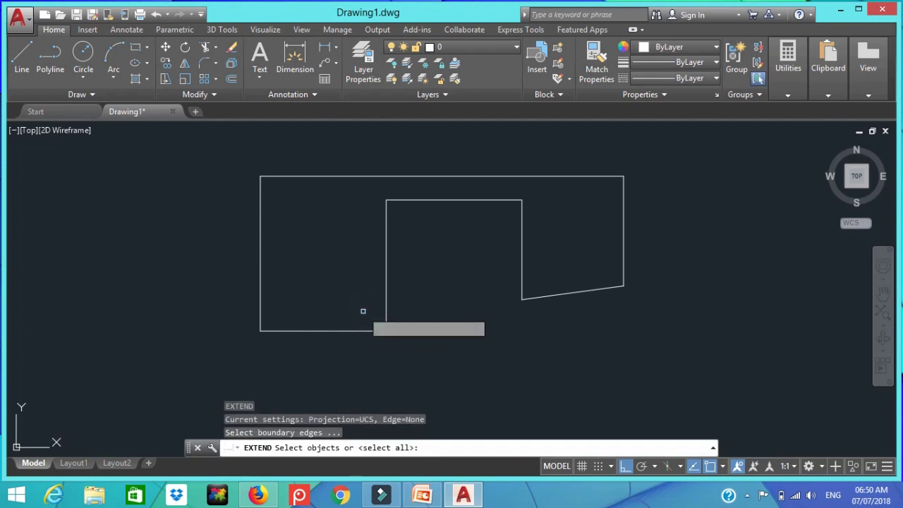
click(345, 328)
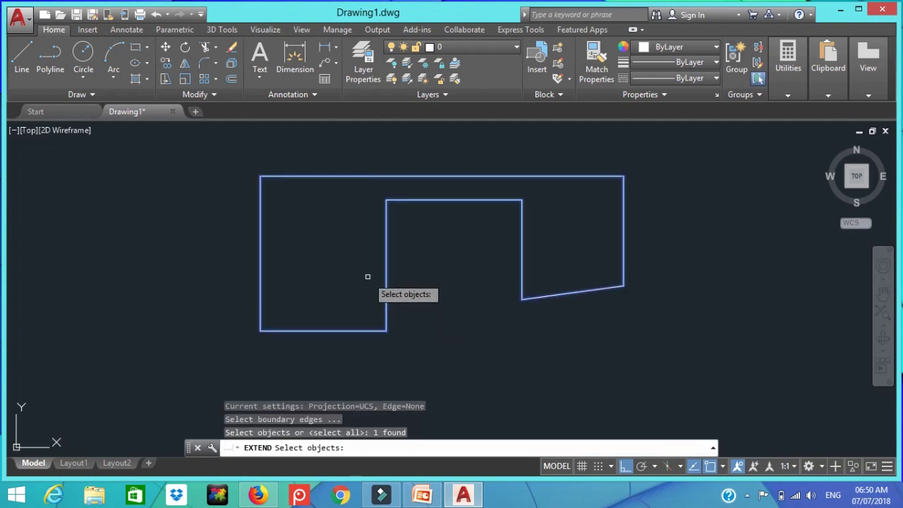
key(Escape)
Step: Extrude the notched region to a height of 150
text(E)
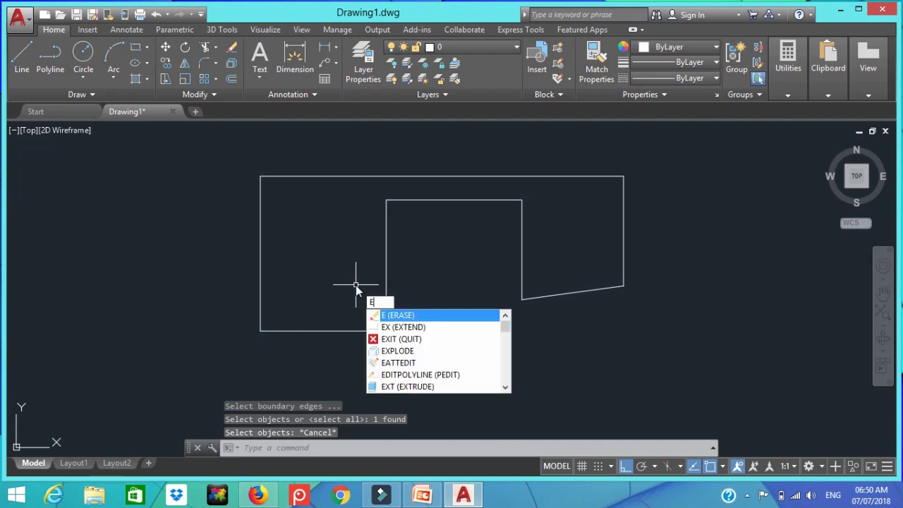
text(XT)
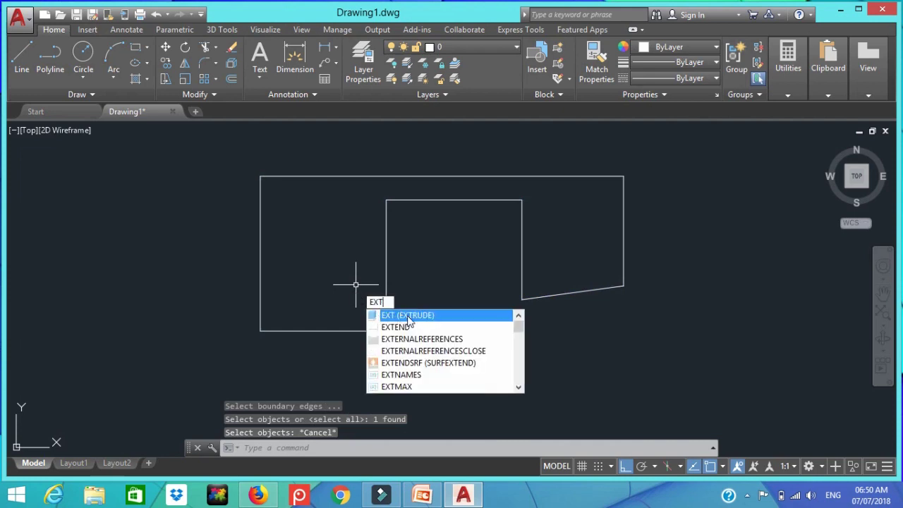
click(408, 317)
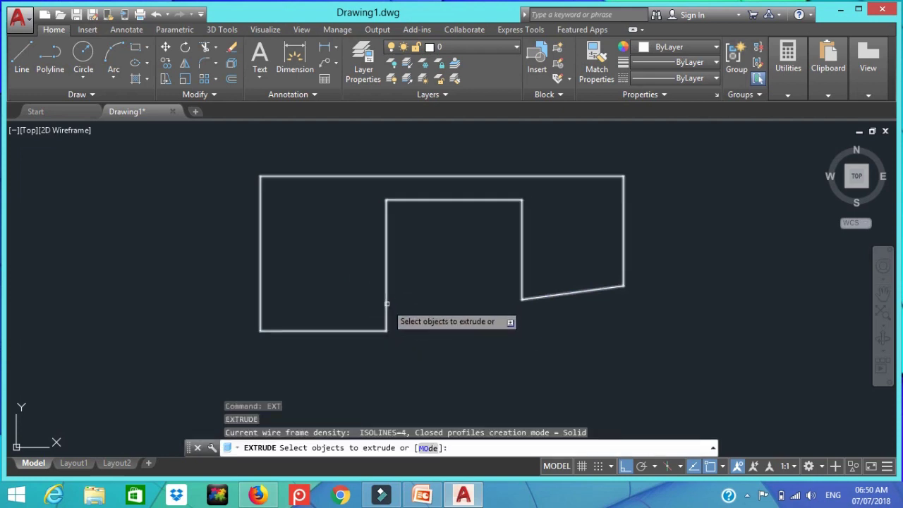
click(387, 303)
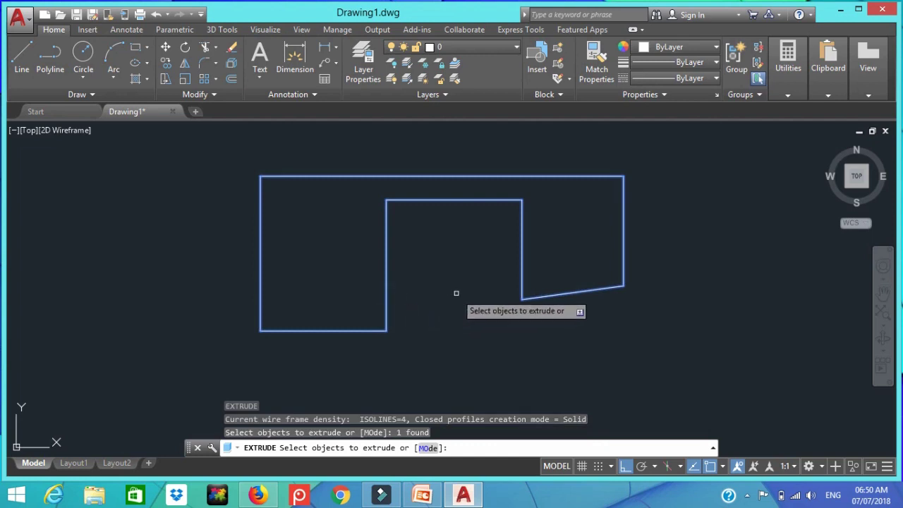
key(Return)
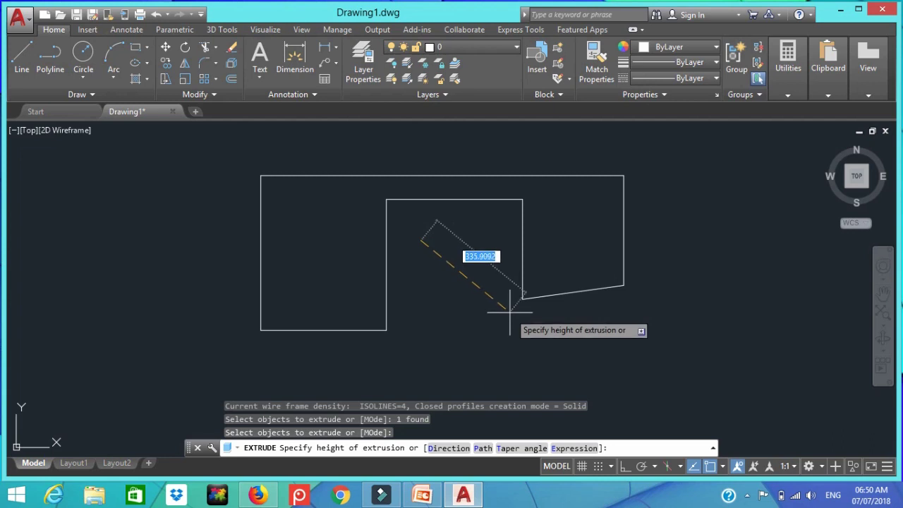
text(150)
key(Return)
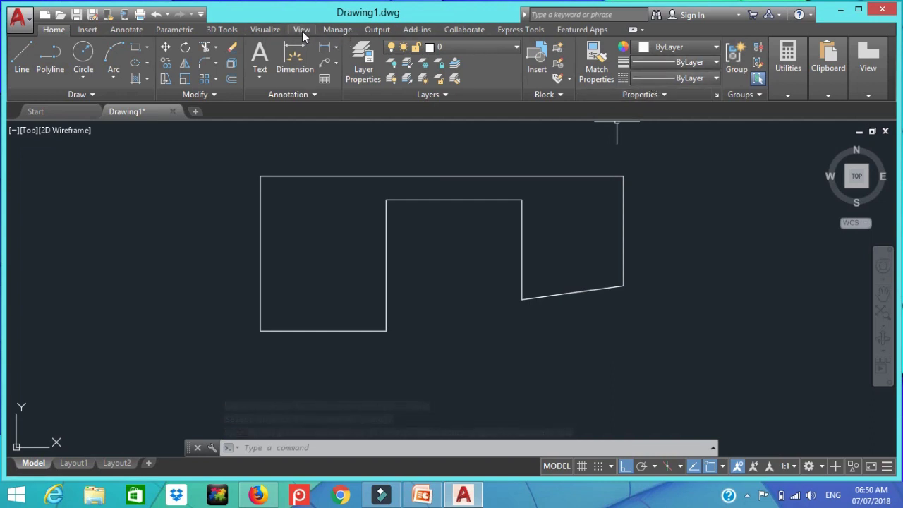
Step: Show the extruded solid shaded, with materials on and textures off
click(302, 31)
click(267, 31)
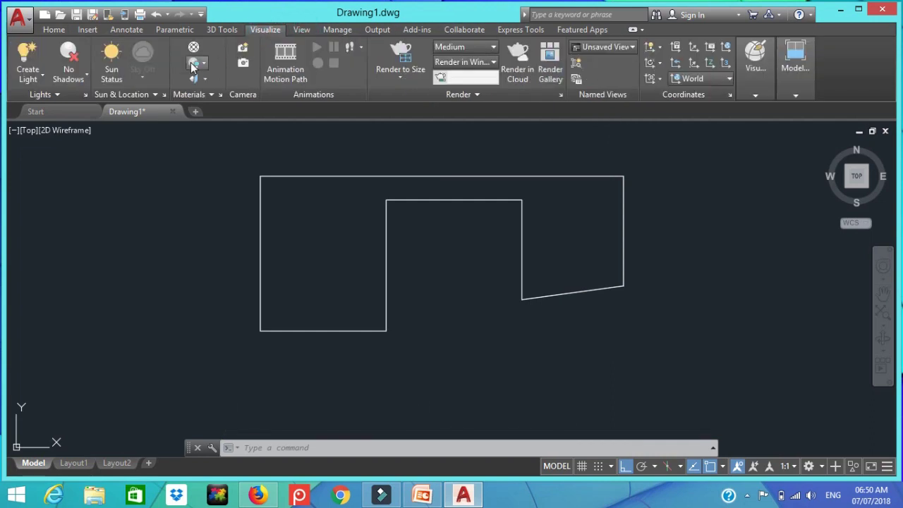
click(222, 112)
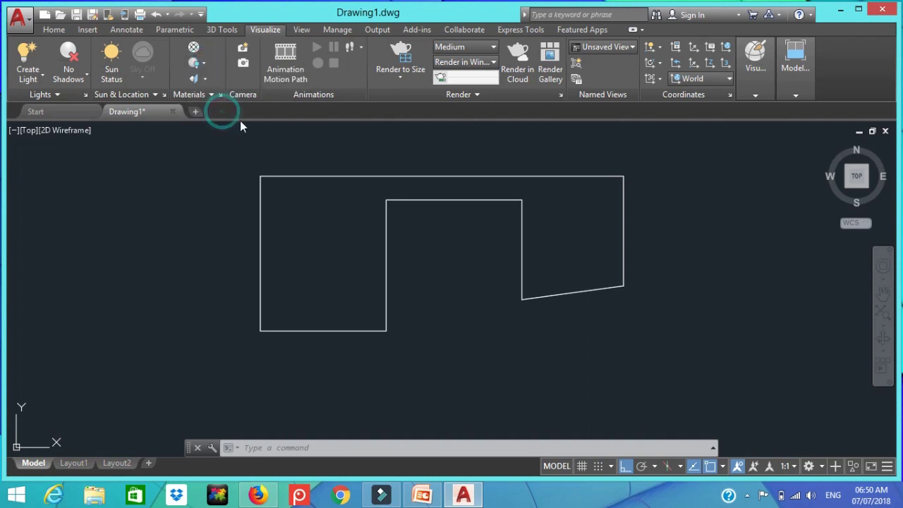
click(534, 177)
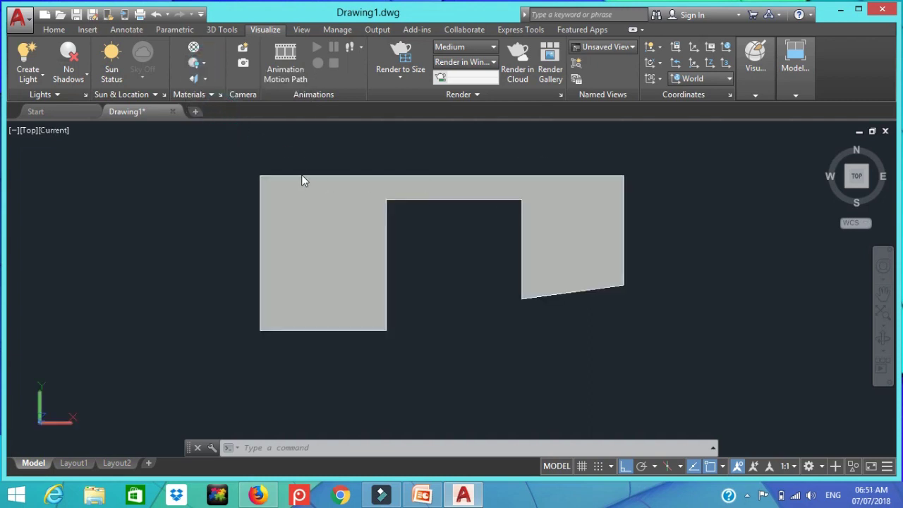
Step: Orbit the solid into a tilted isometric 3D view
click(881, 338)
mouse_move(642, 267)
mouse_down()
mouse_move(737, 203)
mouse_move(717, 153)
mouse_move(717, 174)
mouse_up()
mouse_move(685, 261)
mouse_down()
mouse_move(675, 193)
mouse_move(548, 182)
mouse_move(522, 242)
mouse_move(613, 250)
mouse_move(683, 335)
mouse_move(637, 318)
mouse_move(671, 282)
mouse_move(716, 353)
mouse_move(685, 400)
mouse_move(621, 316)
mouse_move(651, 268)
mouse_move(694, 249)
mouse_move(752, 172)
mouse_move(796, 282)
mouse_move(734, 314)
mouse_move(689, 359)
mouse_move(691, 371)
mouse_up()
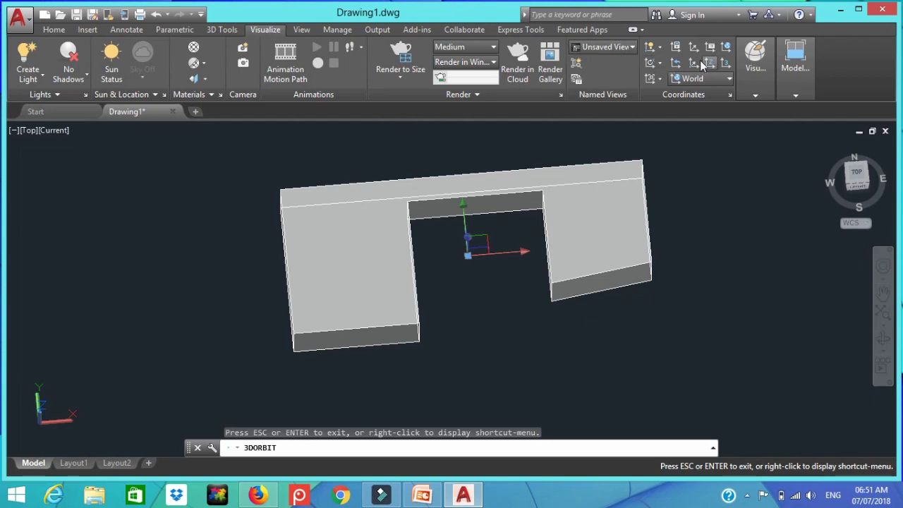
Step: Place a linear dimension just left of the solid from two extension line origins
click(127, 30)
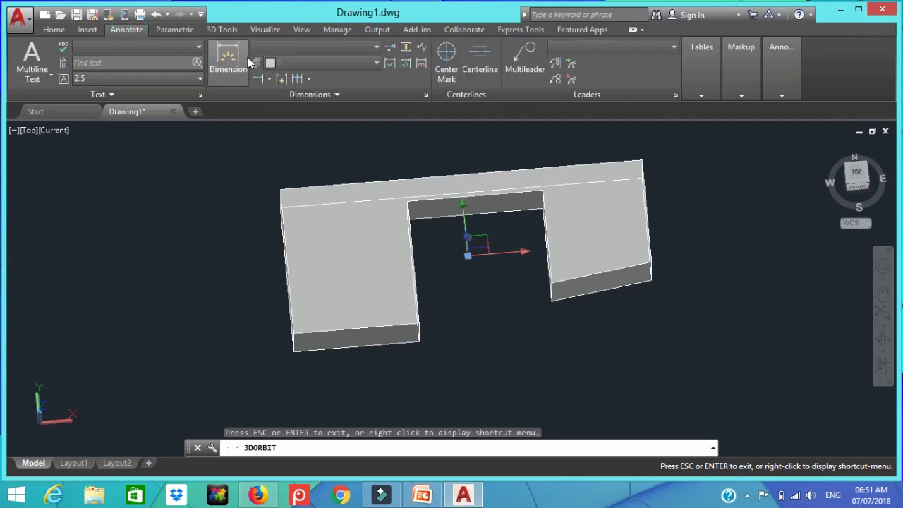
click(279, 195)
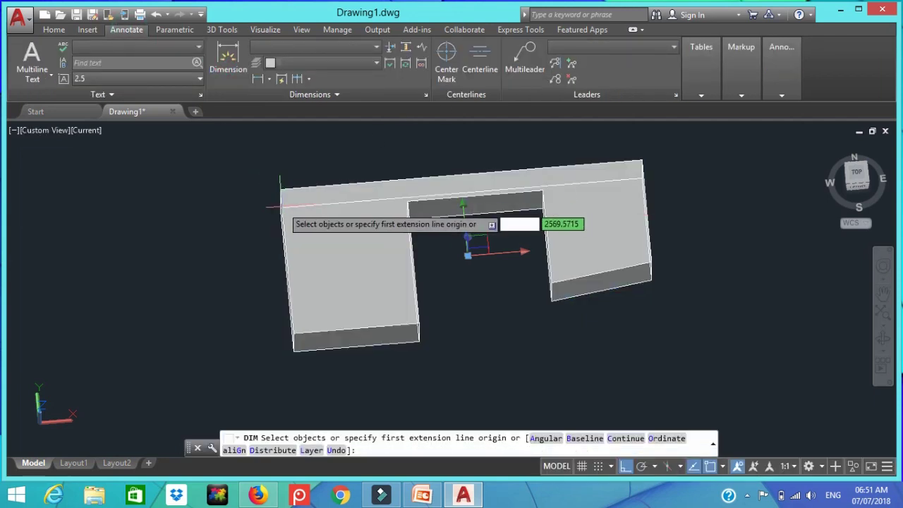
click(279, 190)
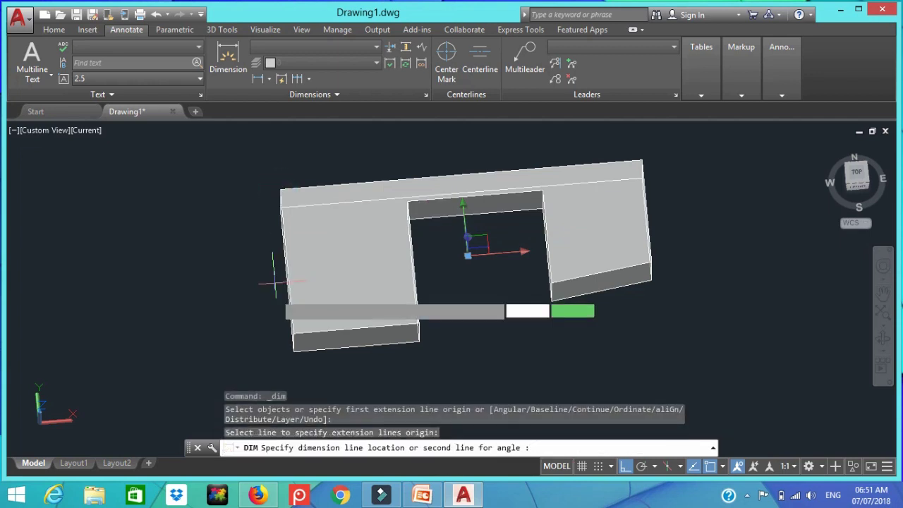
click(293, 334)
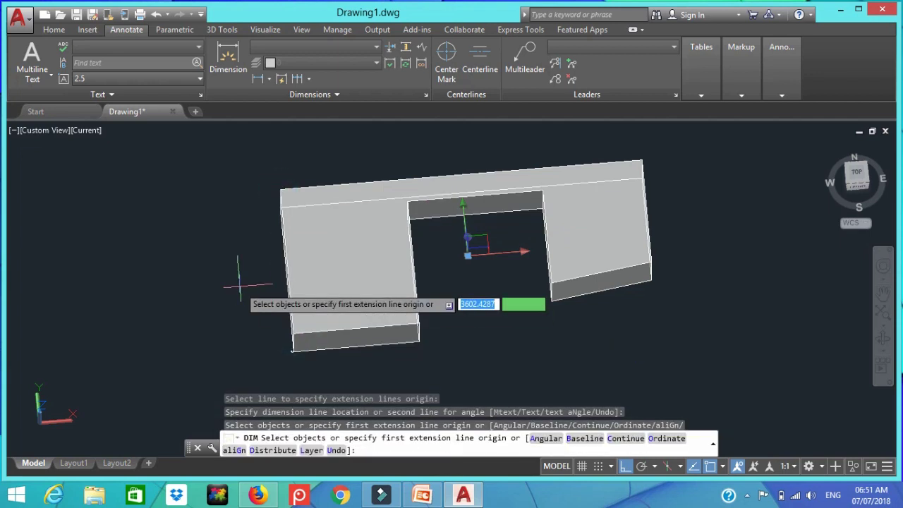
click(227, 266)
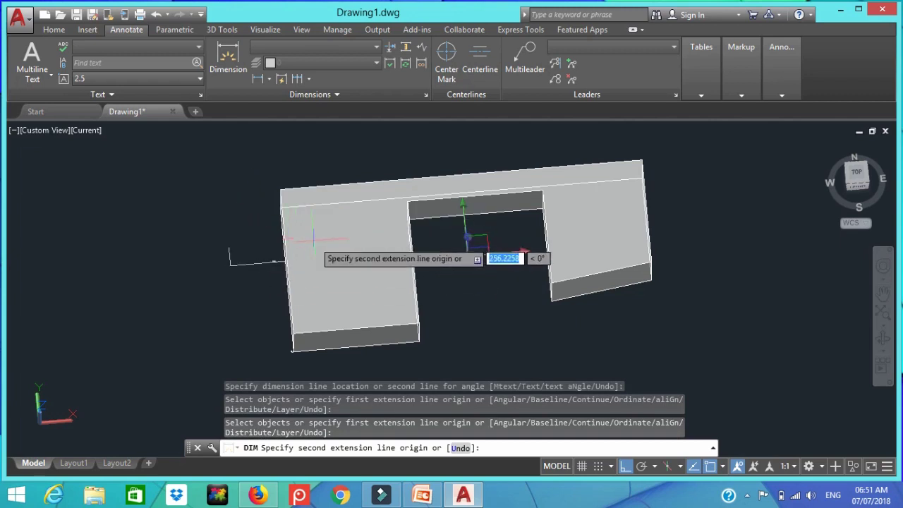
click(316, 242)
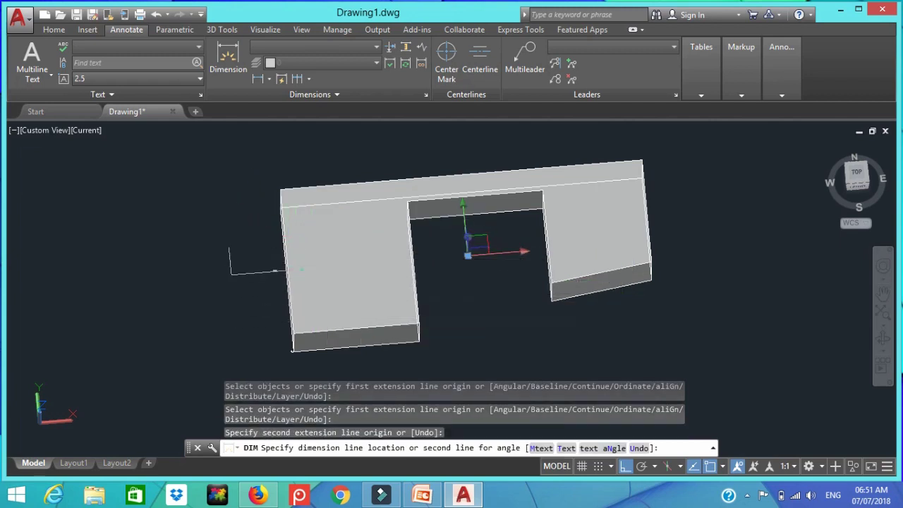
click(276, 272)
Step: Try the Distribute option with equal spacing, then cancel the DIM command
key(Escape)
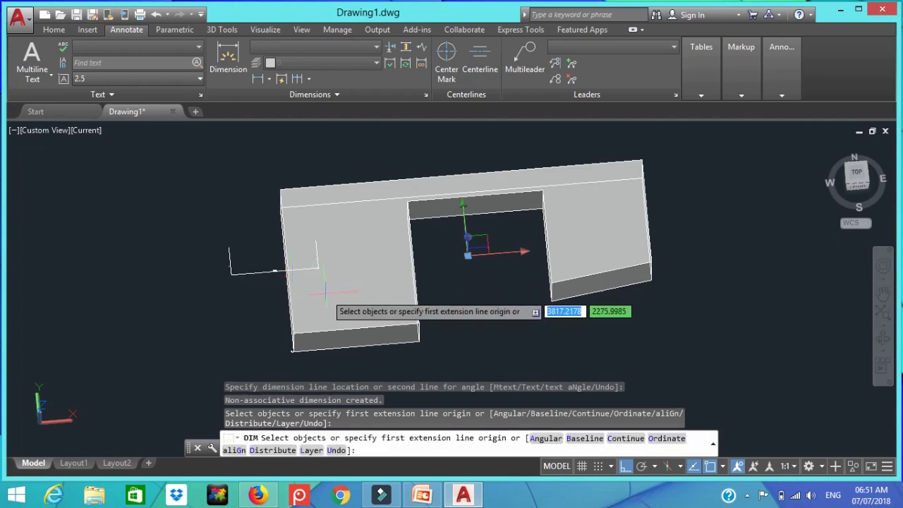
text(d)
key(Return)
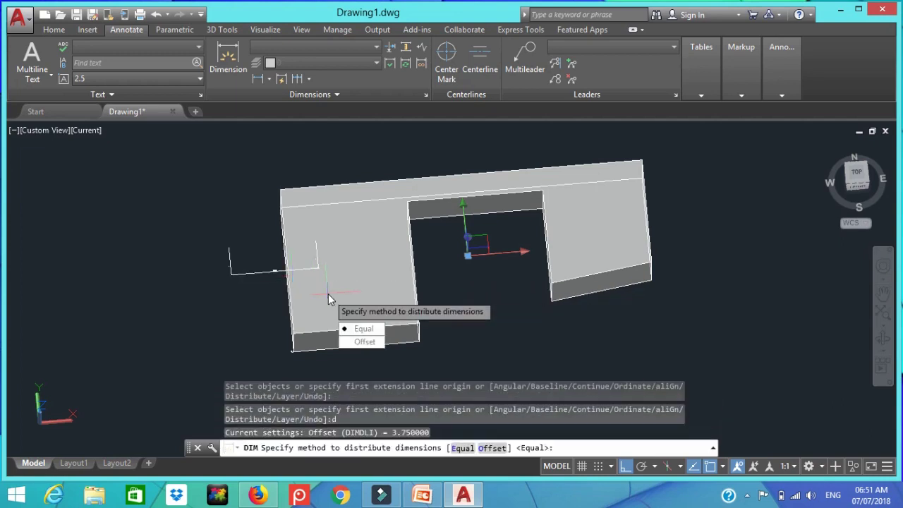
key(Return)
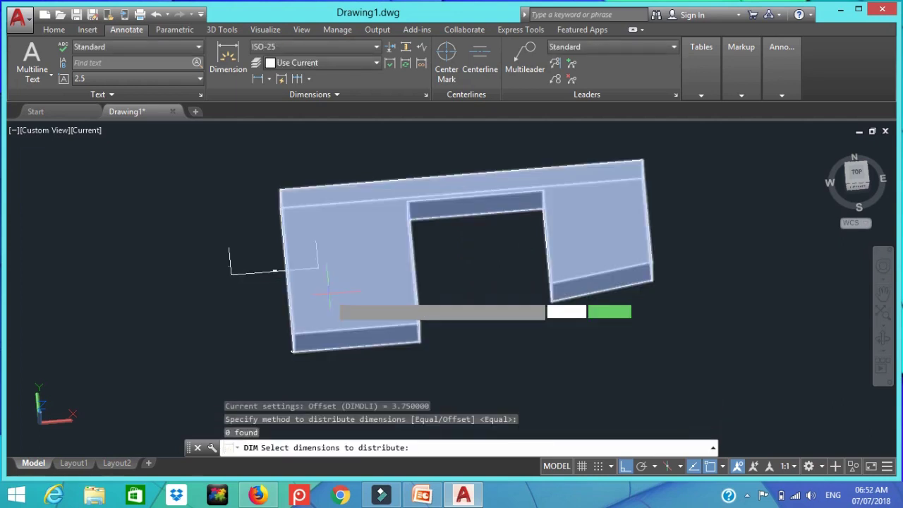
key(Escape)
key(Escape)
key(Escape)
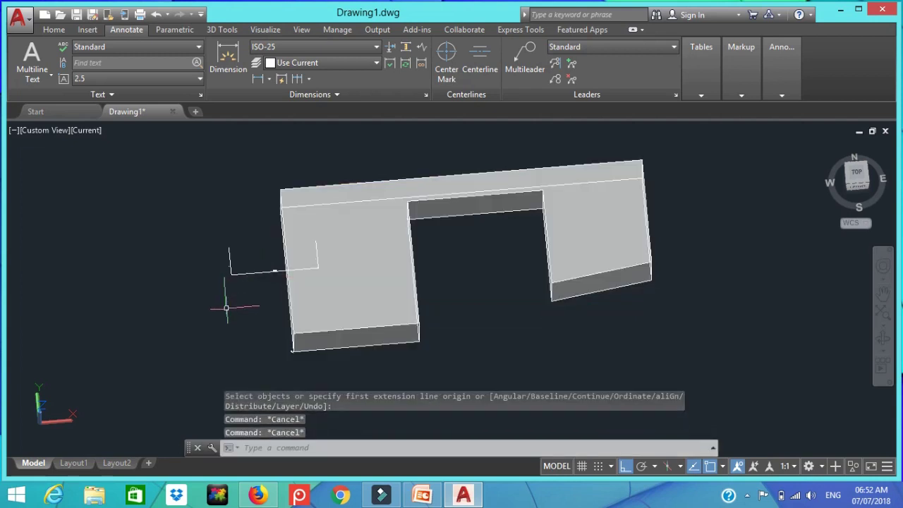
Step: Raise the ISO-25 dimension style's text height to 5 and zoom in on the dimension
text(d)
key(Return)
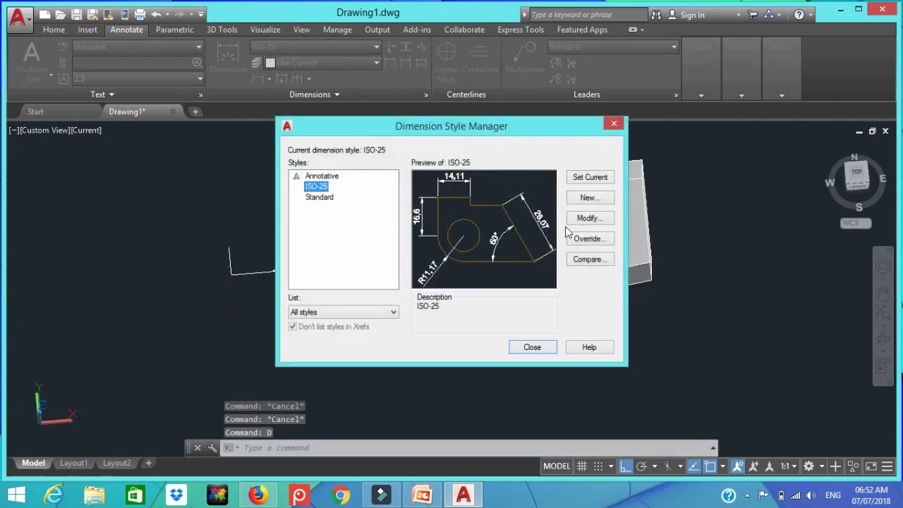
click(588, 219)
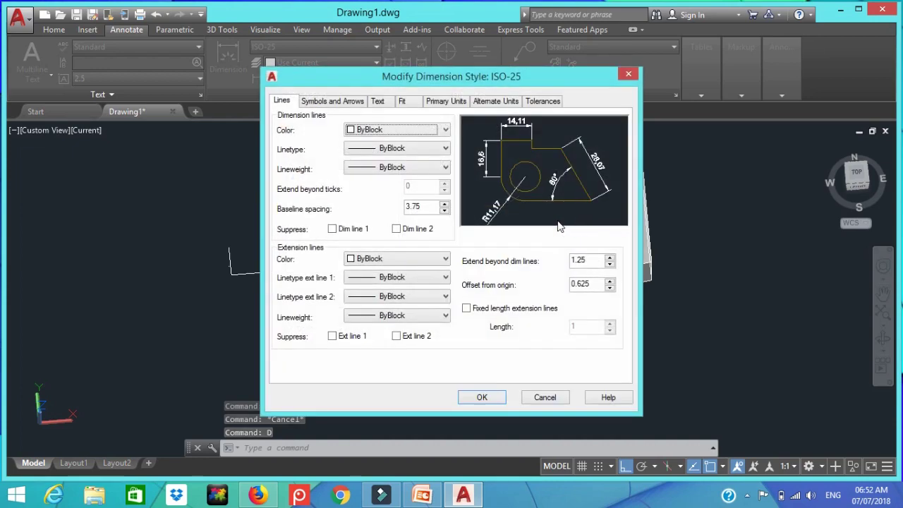
click(377, 102)
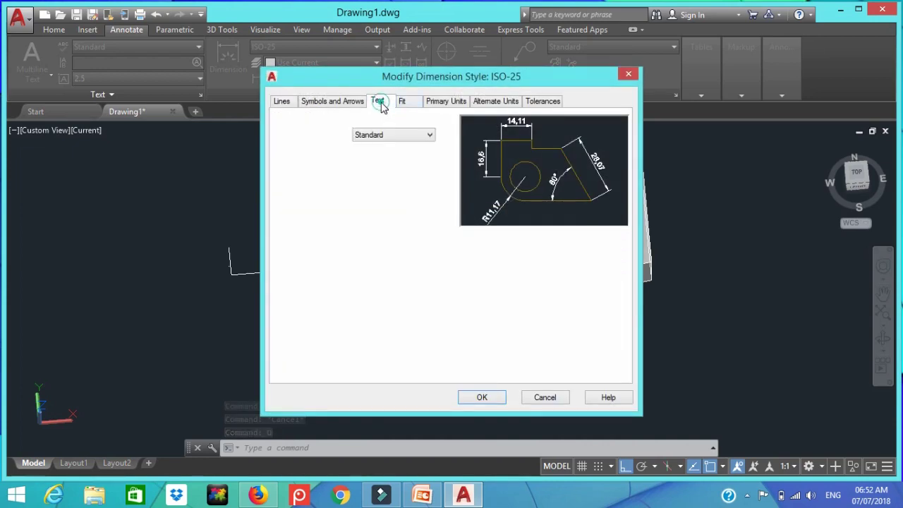
double_click(409, 196)
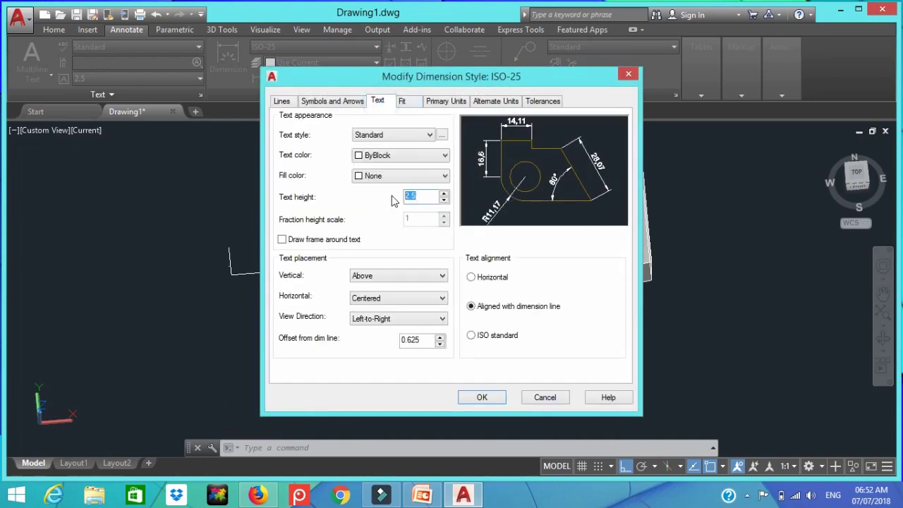
text(5)
click(482, 398)
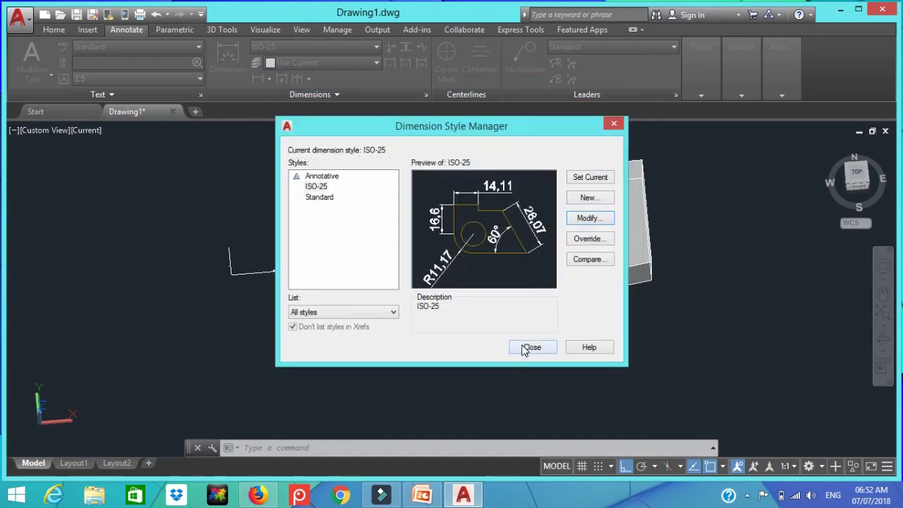
click(531, 348)
scroll(240, 264, up, 5)
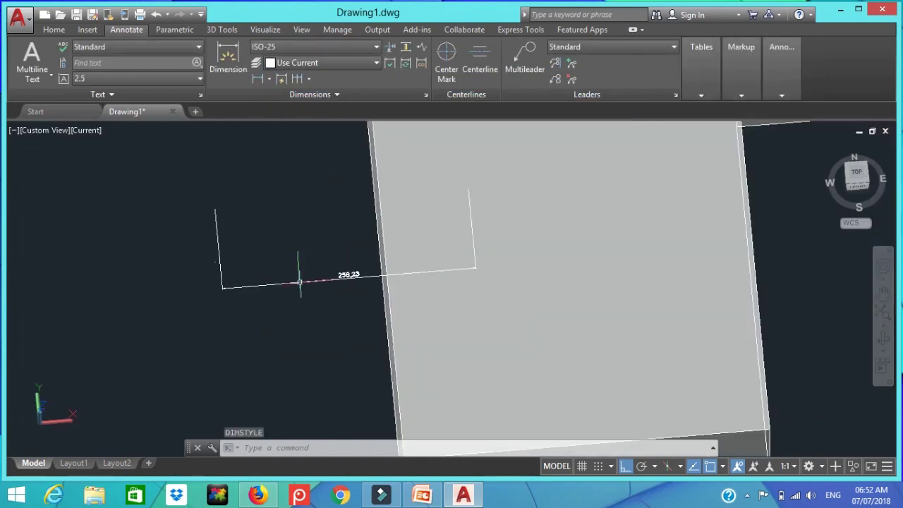
scroll(299, 283, up, 3)
scroll(366, 260, up, 3)
scroll(347, 247, down, 6)
scroll(368, 253, down, 4)
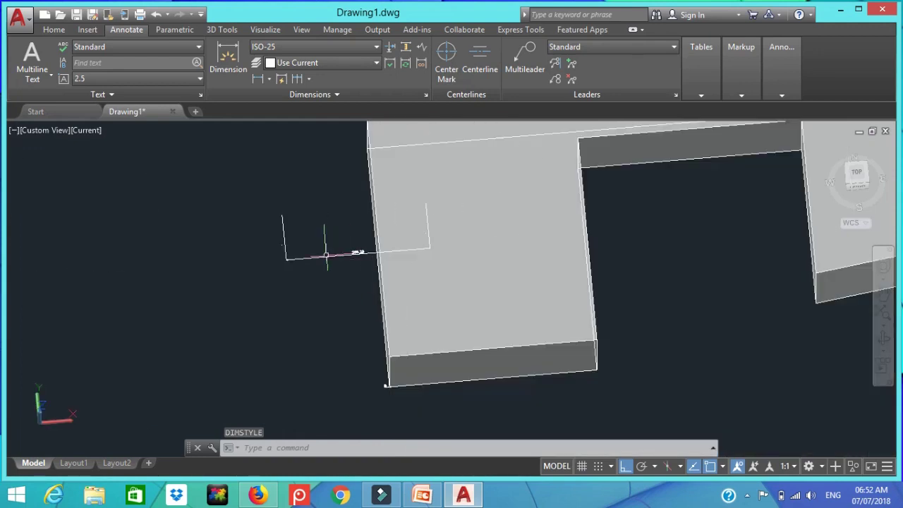
Step: Set the ISO-25 dimension style's overall scale to 2 on the Fit tab
text(D)
key(Return)
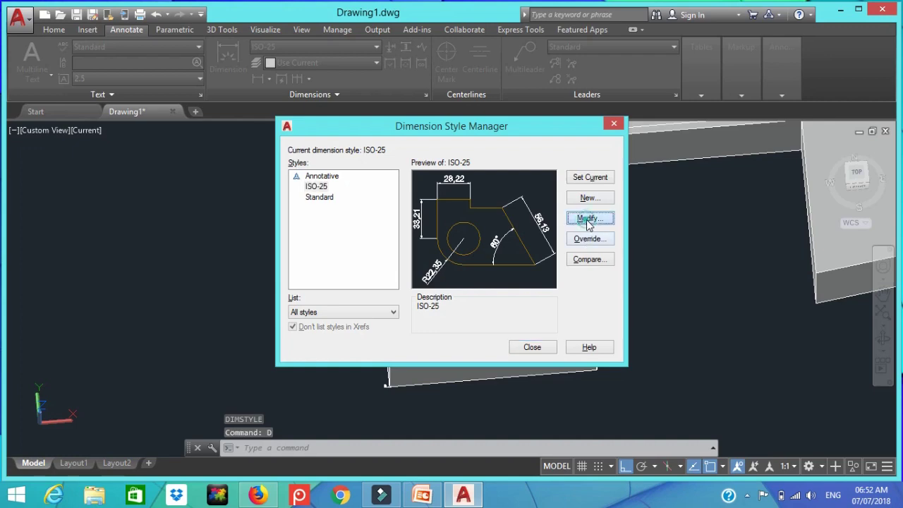
click(590, 218)
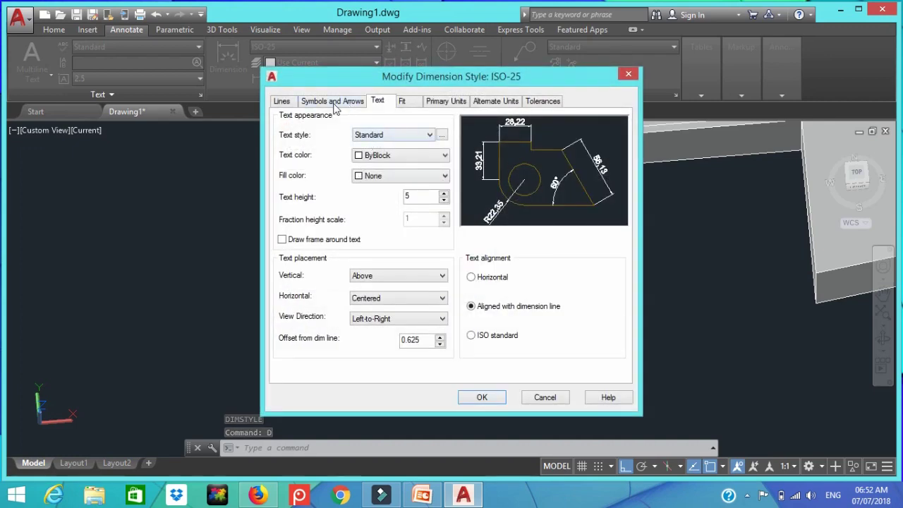
click(335, 104)
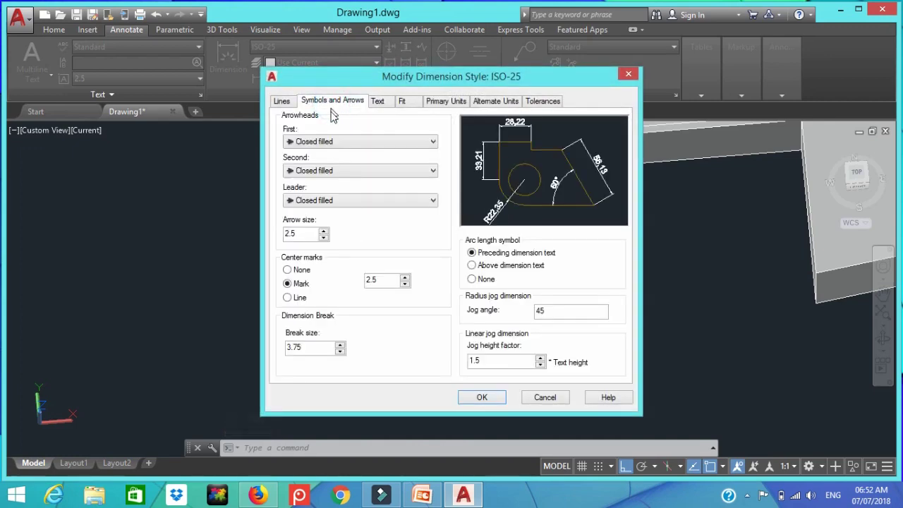
click(377, 104)
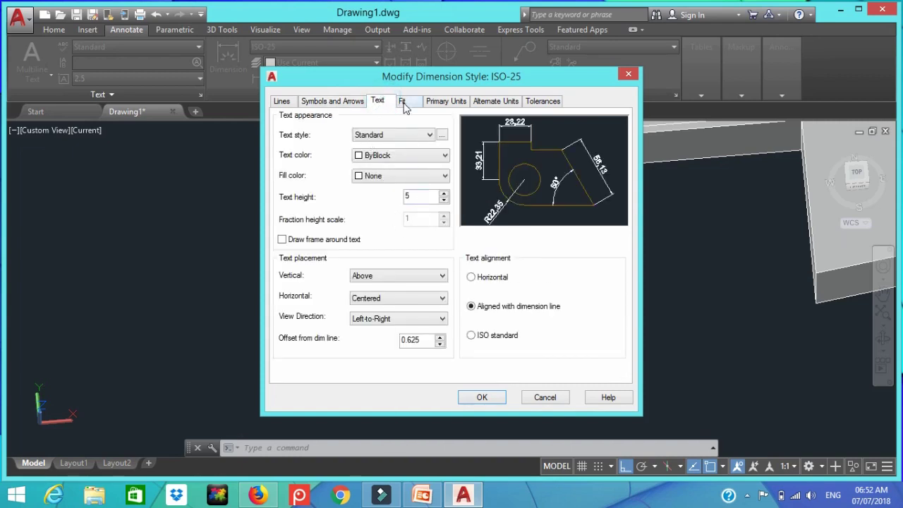
click(403, 103)
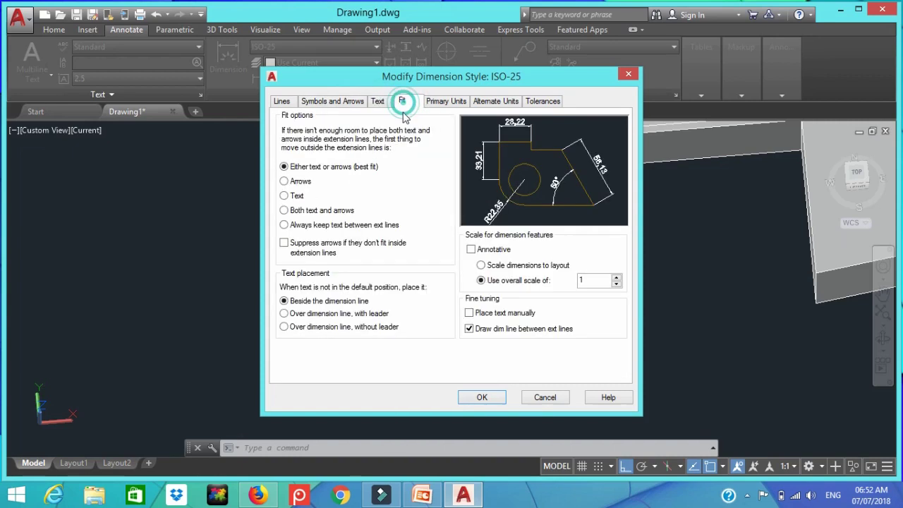
double_click(599, 281)
text(2)
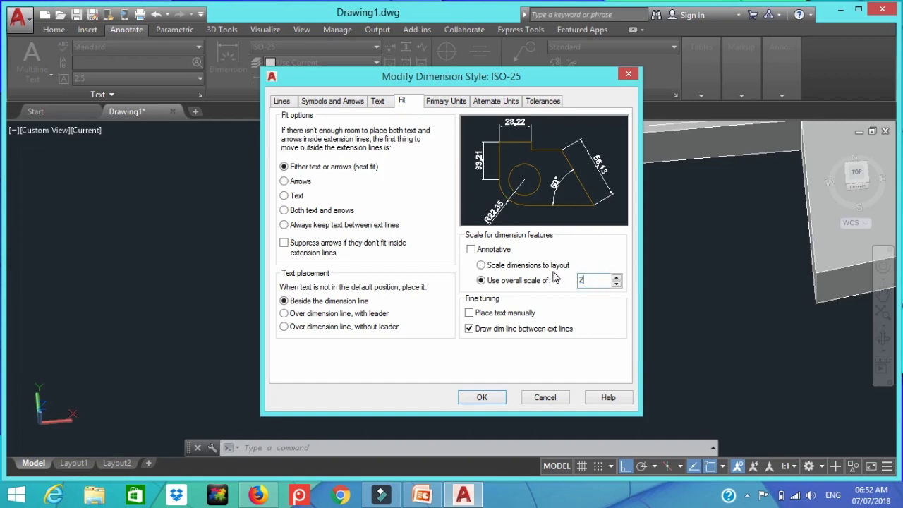
click(487, 397)
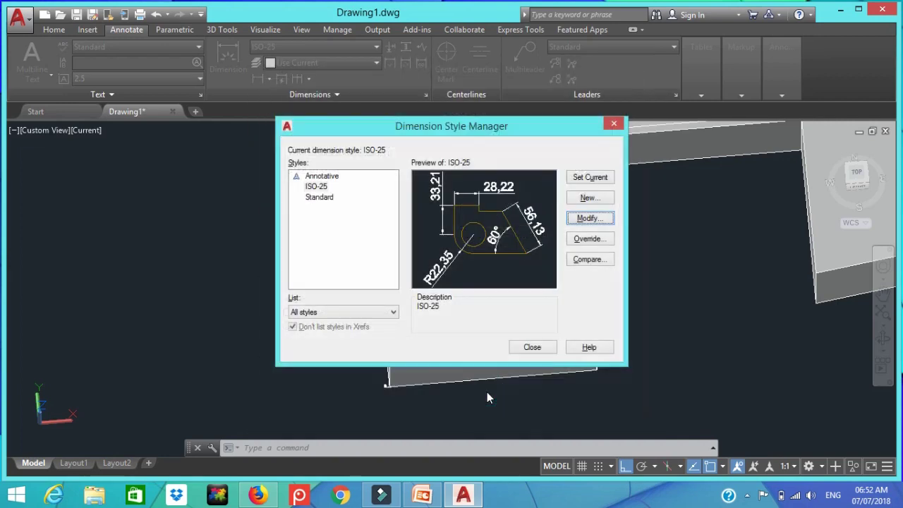
click(521, 348)
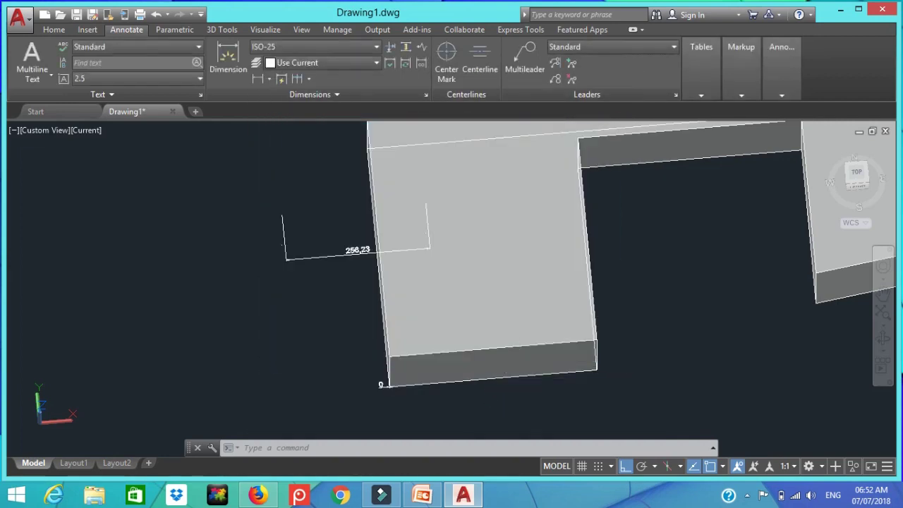
Step: Move the 258,23 dimension down near the solid's base and zoom out
click(345, 252)
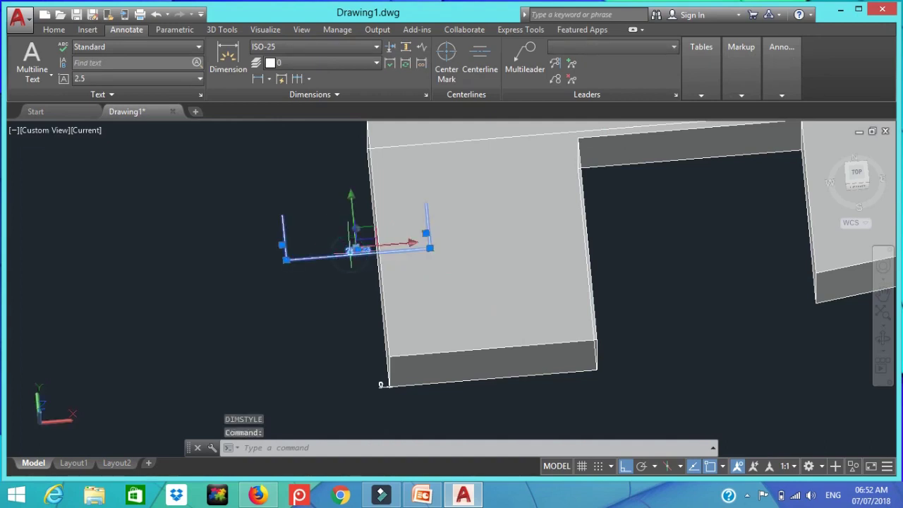
click(357, 250)
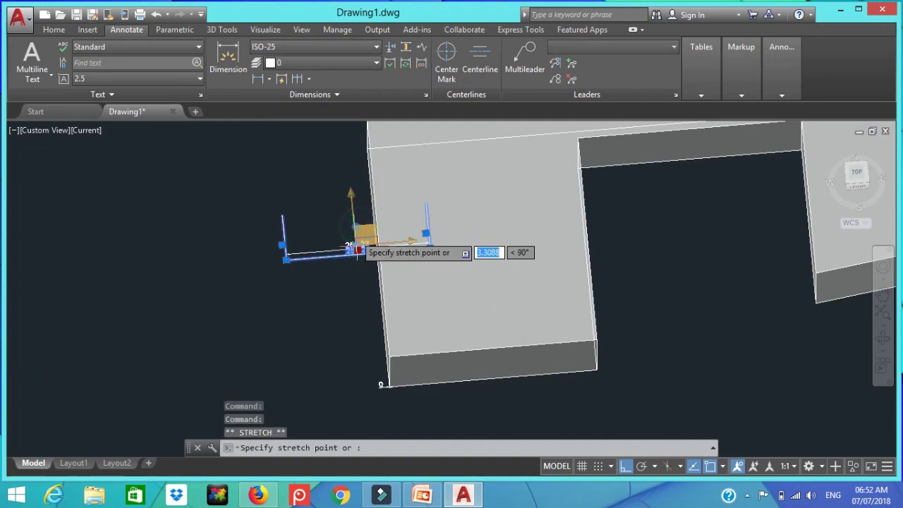
click(353, 312)
scroll(353, 311, up, 3)
scroll(352, 312, down, 4)
scroll(374, 363, down, 2)
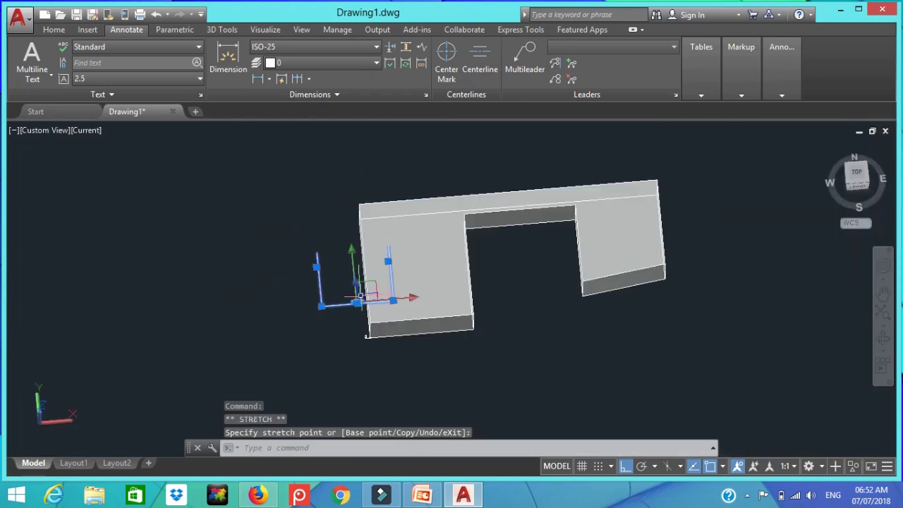
scroll(366, 337, down, 2)
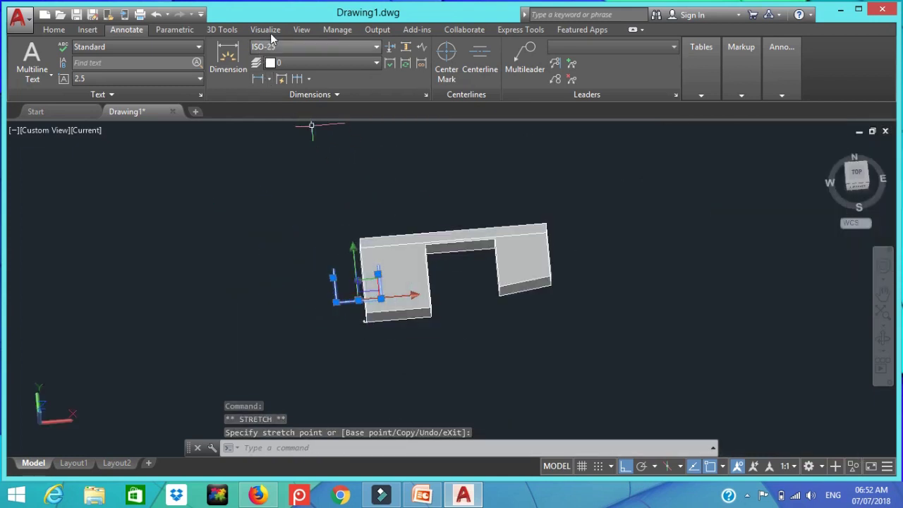
key(Escape)
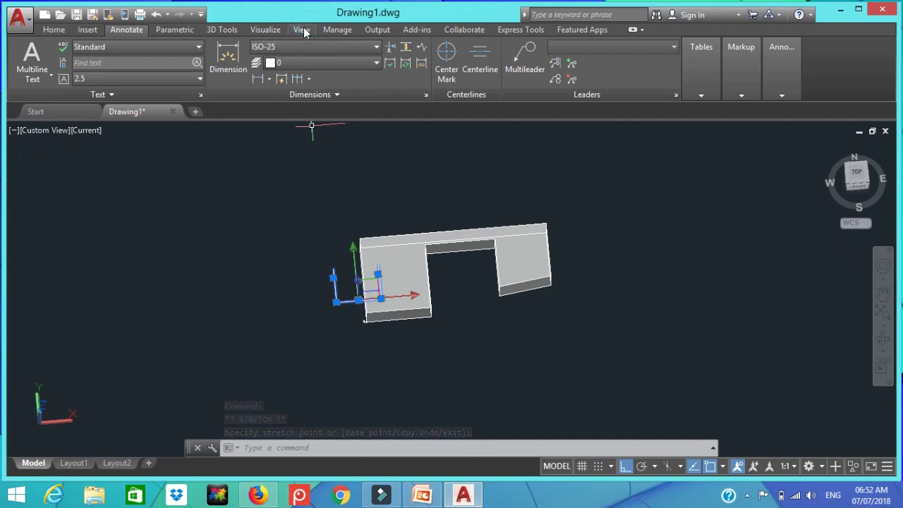
Step: Switch the view to SW Isometric from the Named Views list, then settle on SE Isometric
click(301, 29)
click(198, 48)
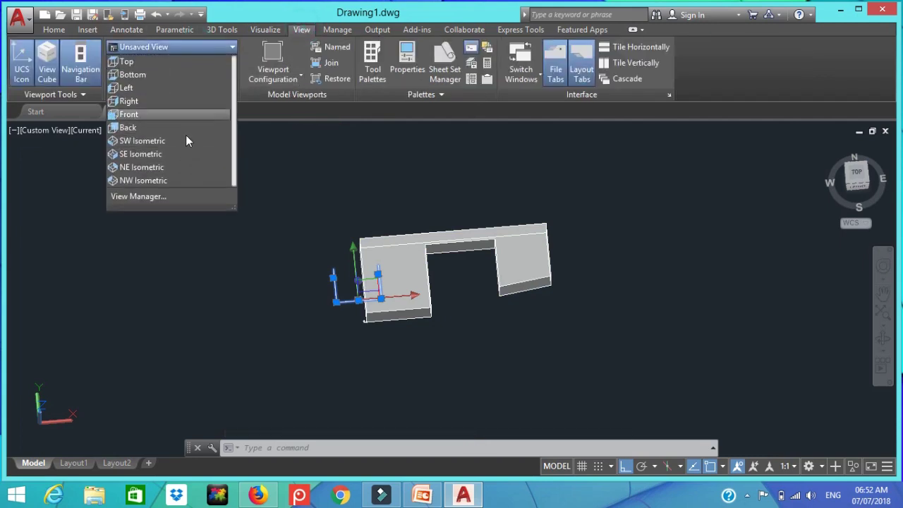
click(162, 145)
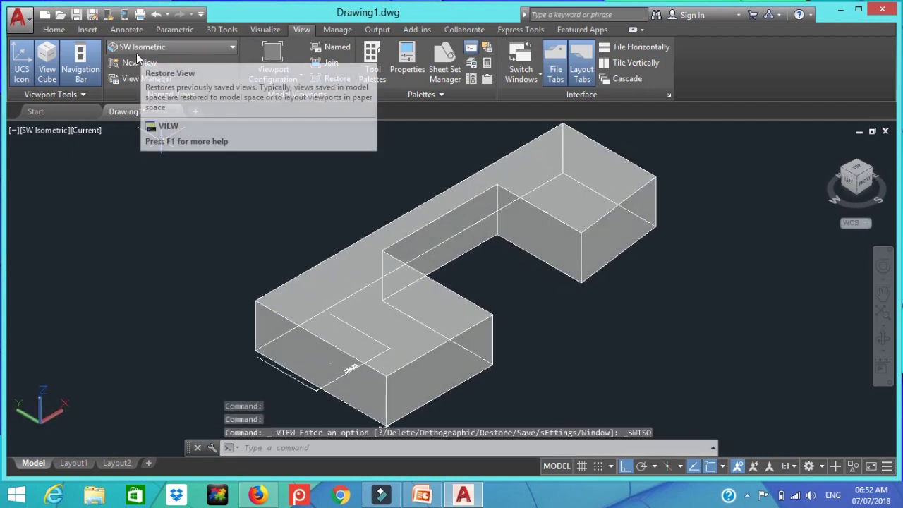
click(160, 48)
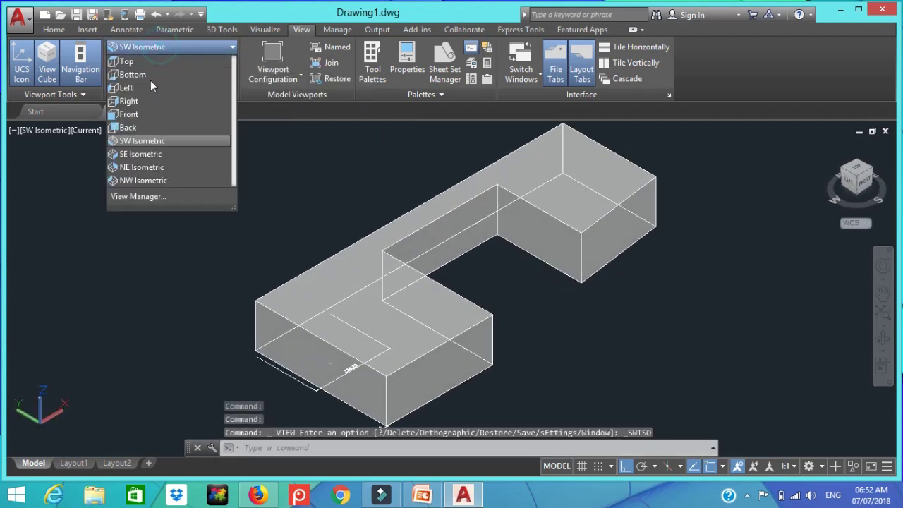
click(136, 159)
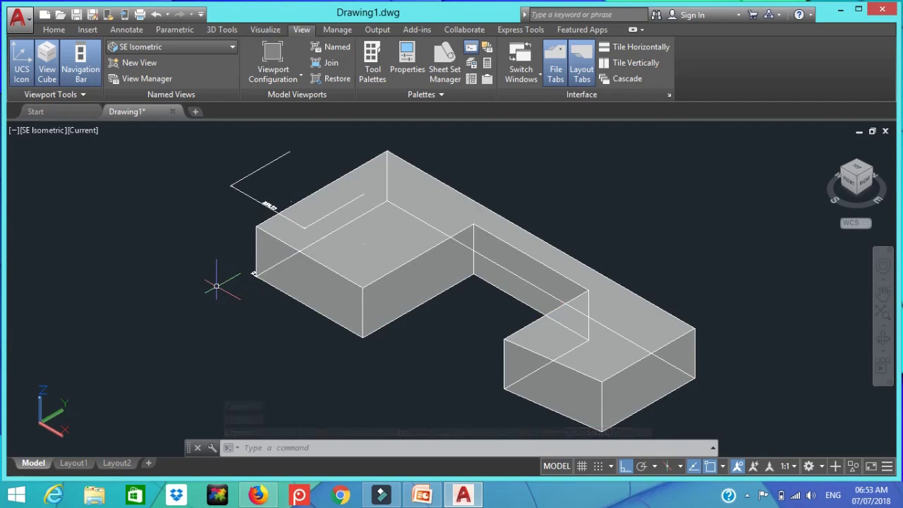
Step: Raise the extruded solid's Height in Quick Properties from 150 through 160 and 180 to 280
click(328, 268)
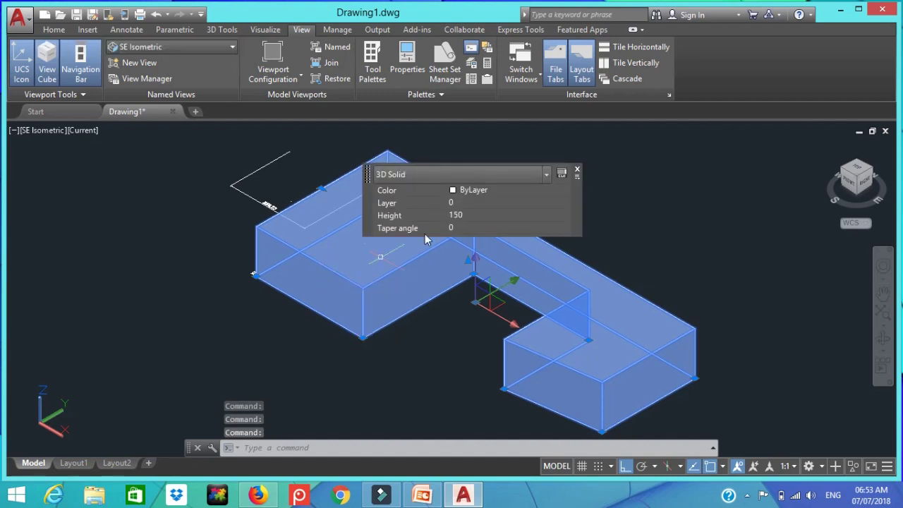
click(472, 217)
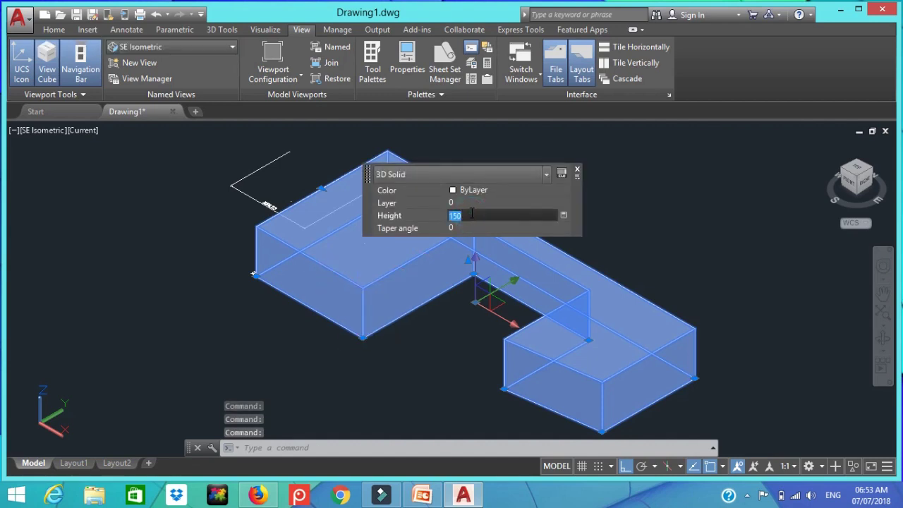
text(160)
key(Tab)
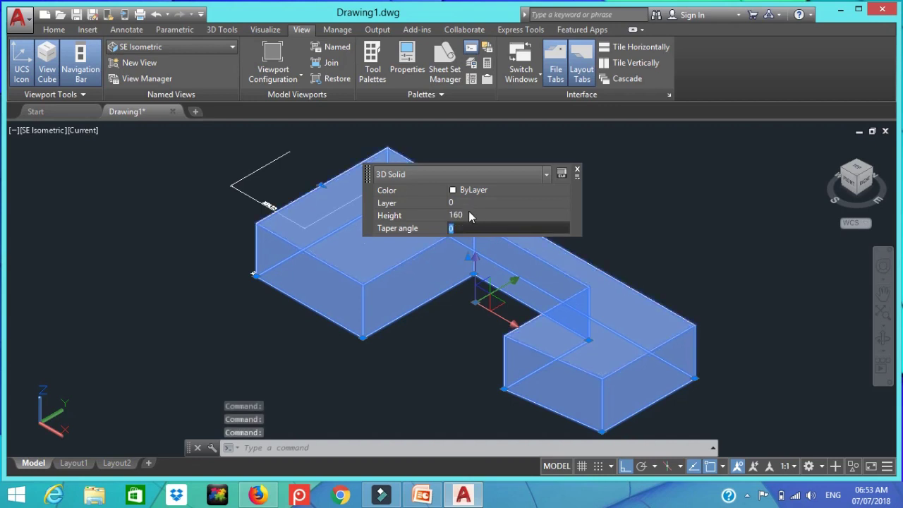
click(469, 214)
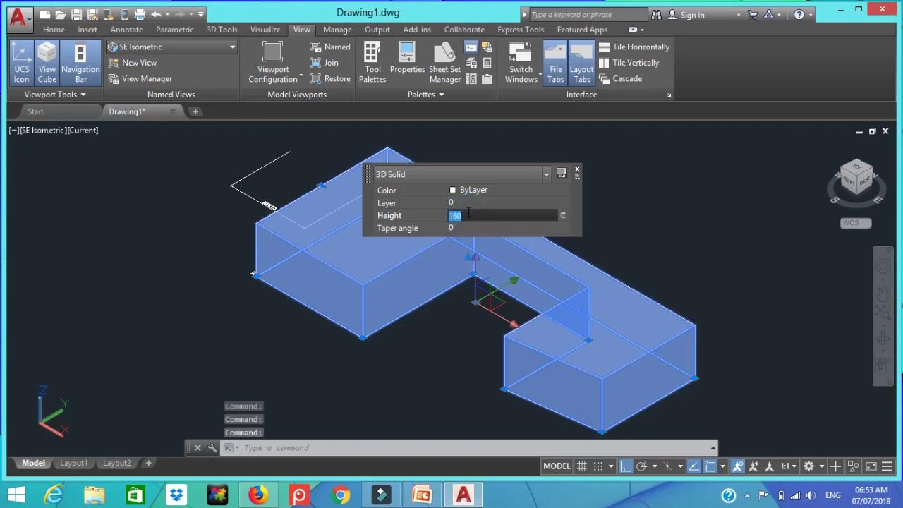
text(18)
key(Tab)
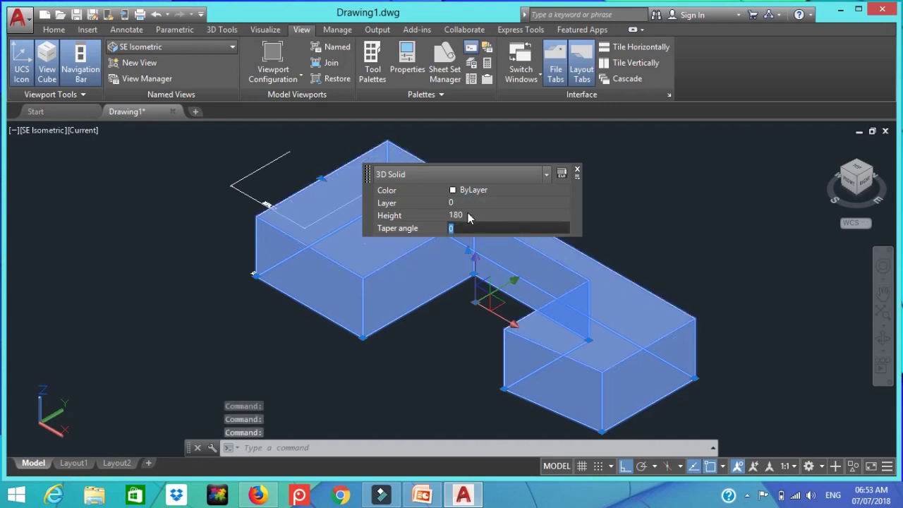
click(468, 214)
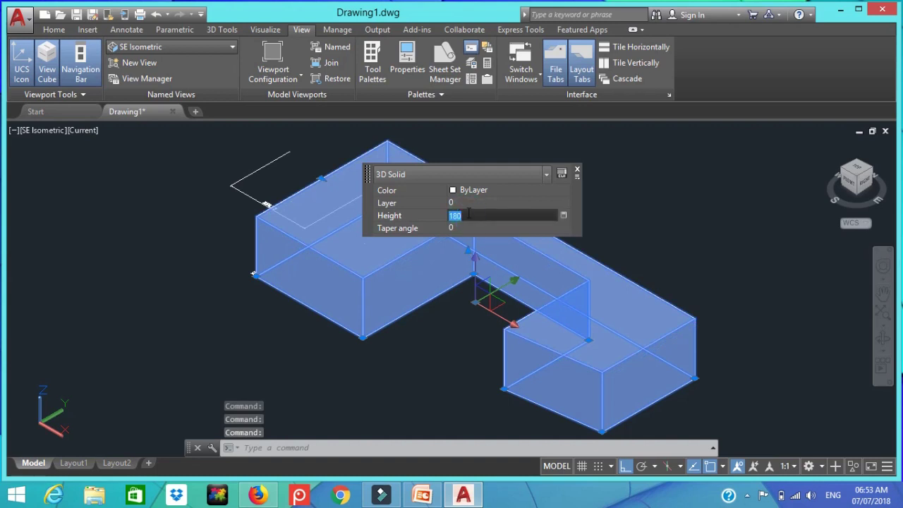
text(80)
key(Tab)
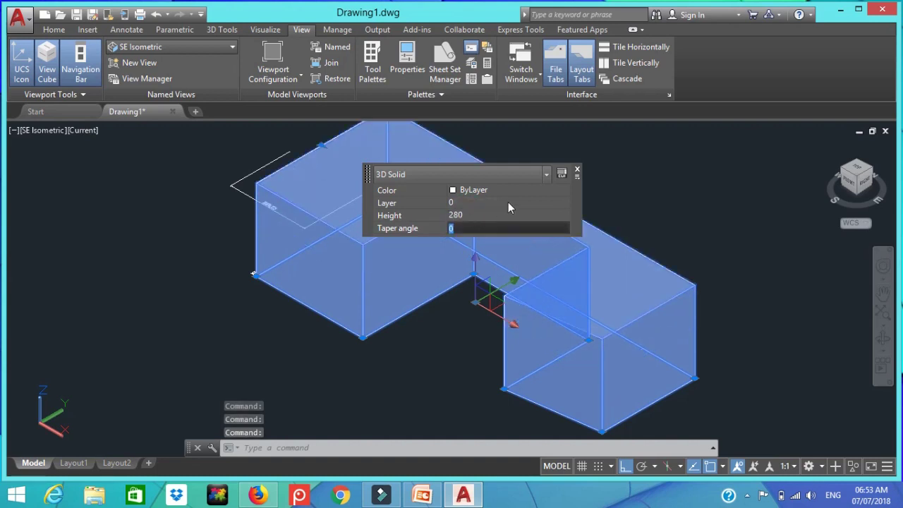
click(577, 174)
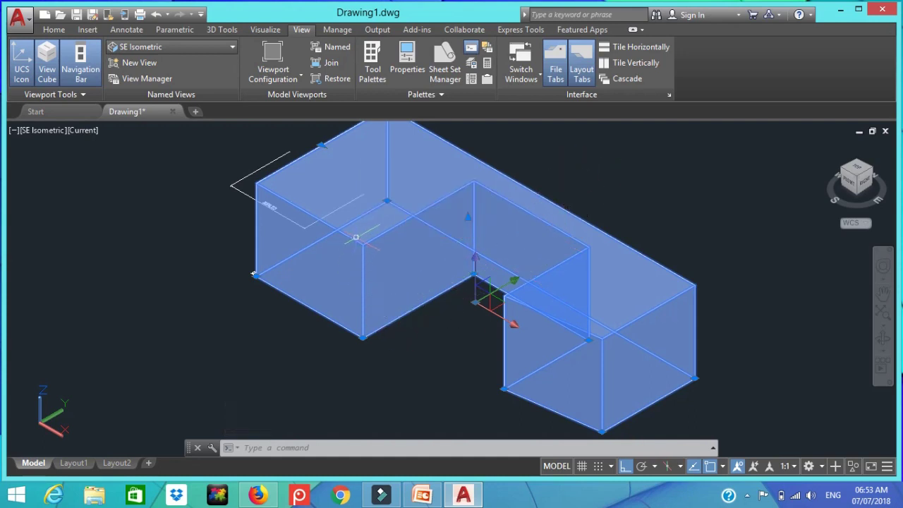
Step: Deselect the solid, orbit it to a tilted view showing its top face, and return to the Home tab
key(Escape)
click(881, 338)
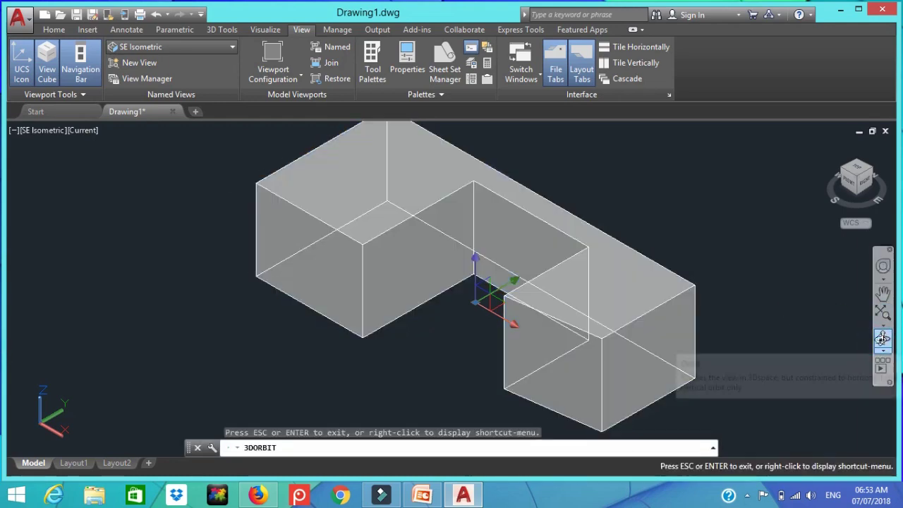
mouse_move(503, 321)
mouse_down()
mouse_move(597, 308)
mouse_move(590, 296)
mouse_move(326, 345)
mouse_up()
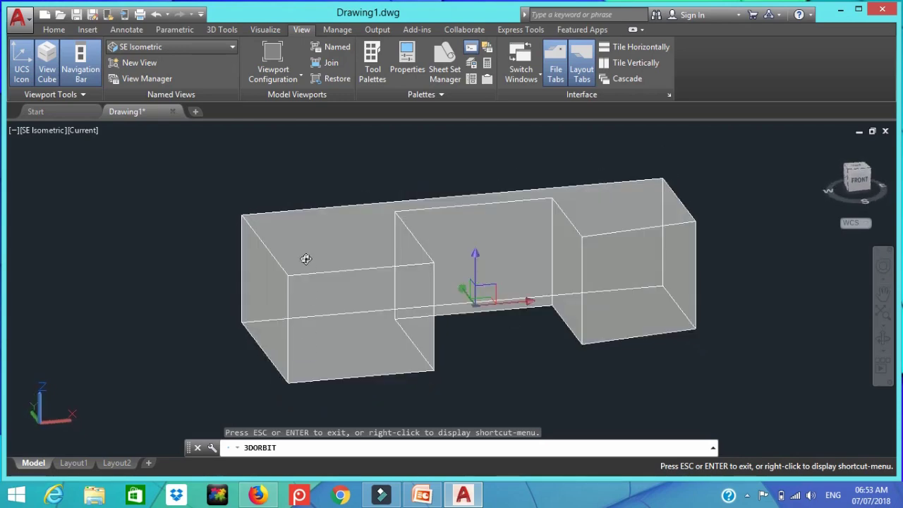
mouse_move(341, 290)
mouse_down()
mouse_move(343, 353)
mouse_move(332, 345)
mouse_up()
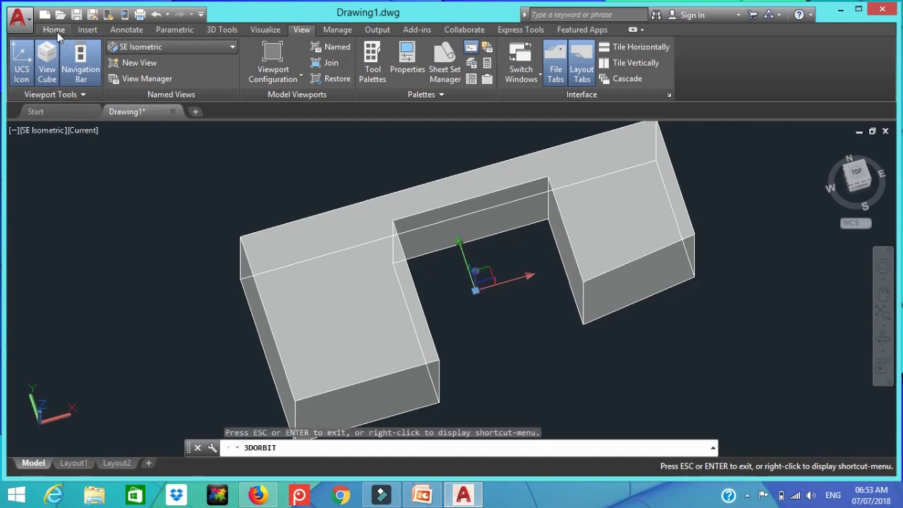
click(56, 32)
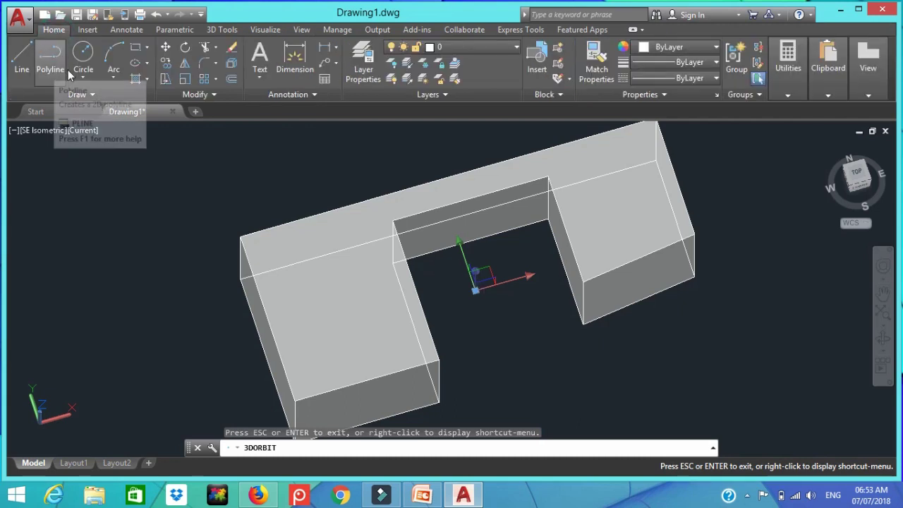